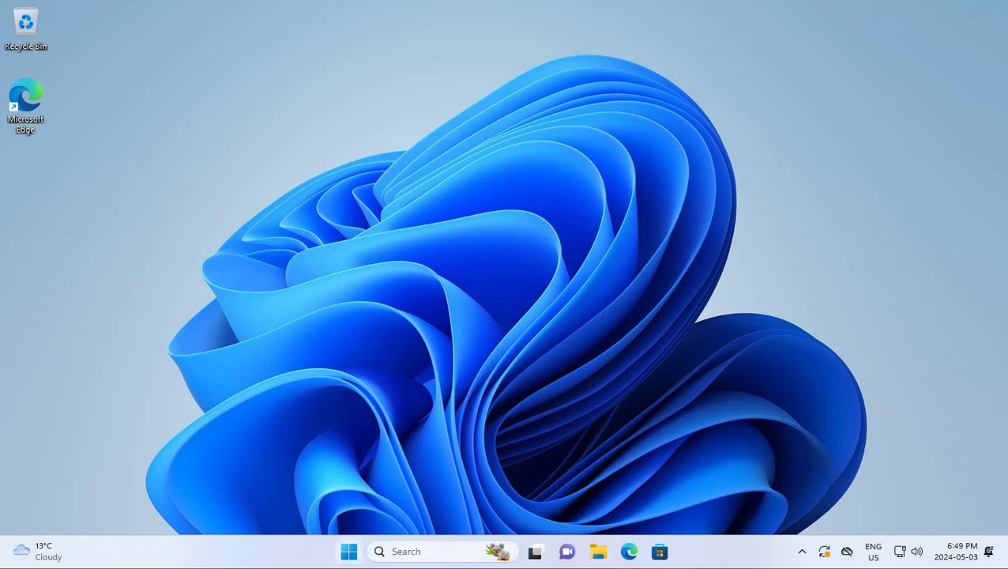
- Open the Start menu to look through it, then close it by clicking the desktop
{"action": "left_click", "coordinate": [354, 560]}
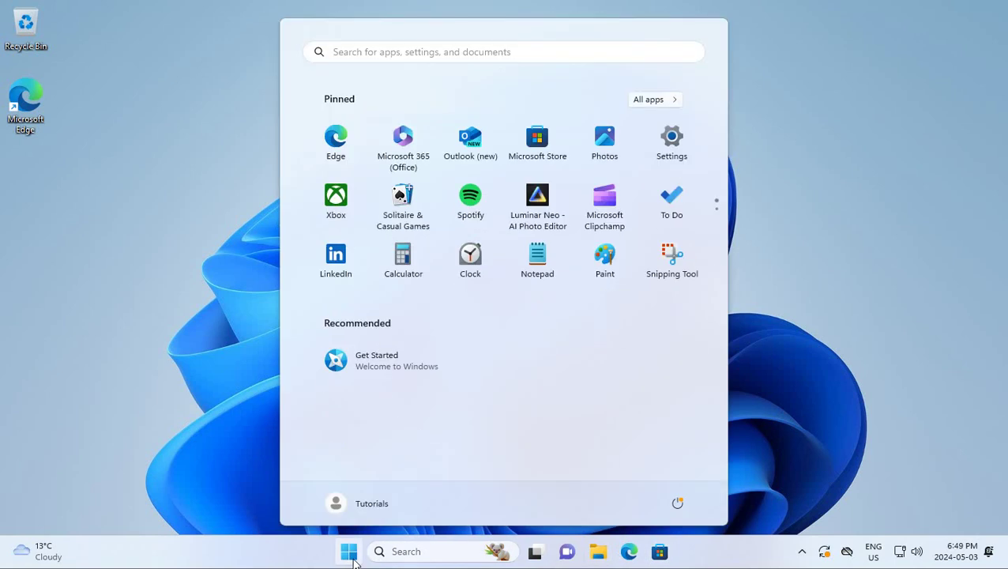
{"action": "left_click", "coordinate": [813, 241]}
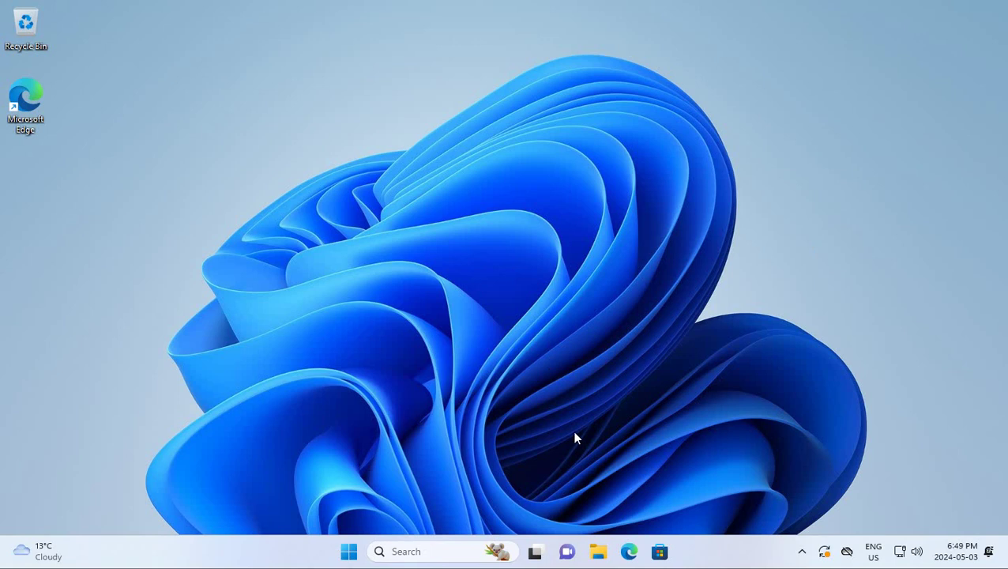
- Open Taskbar settings from the taskbar menu and set Search to Hide
{"action": "right_click", "coordinate": [715, 559]}
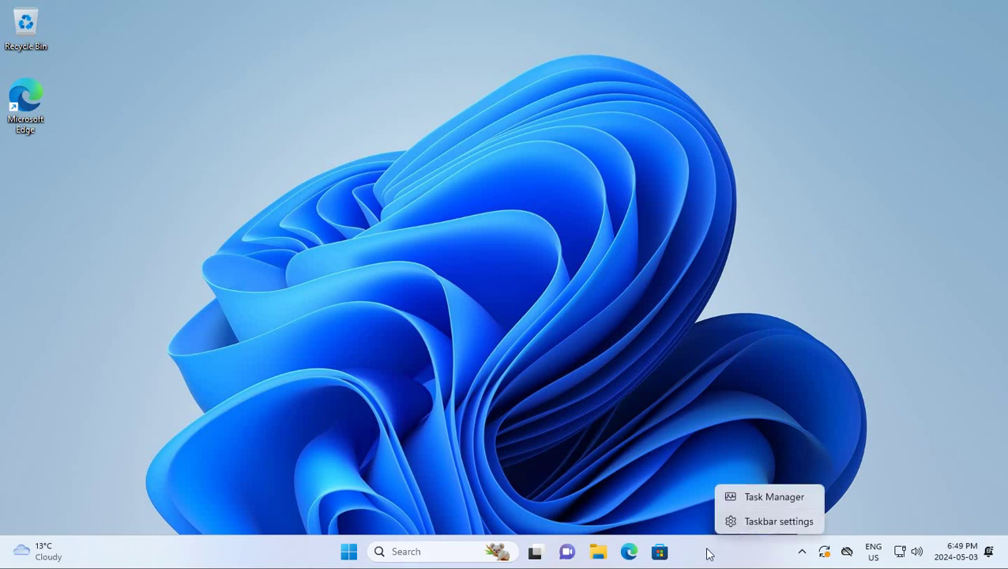
{"action": "left_click", "coordinate": [761, 522]}
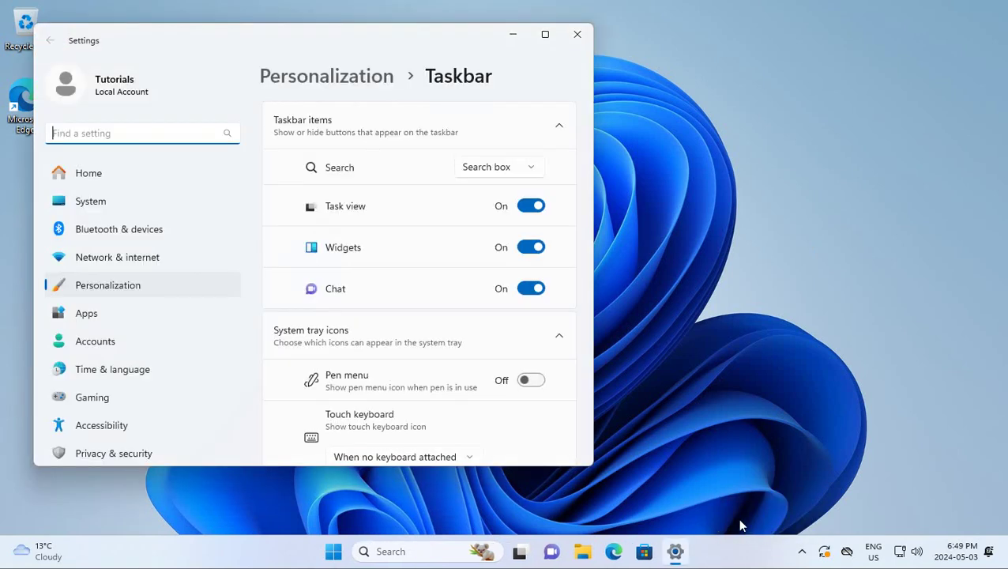
{"action": "left_click", "coordinate": [533, 170]}
{"action": "left_click", "coordinate": [484, 91]}
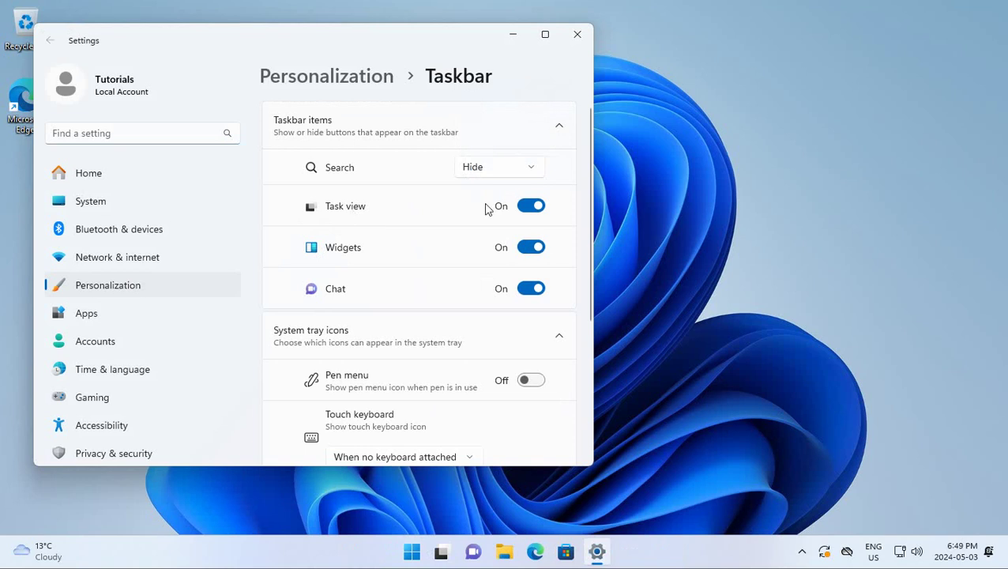
- Switch the Task view, Widgets and Chat taskbar toggles off
{"action": "left_click", "coordinate": [528, 207]}
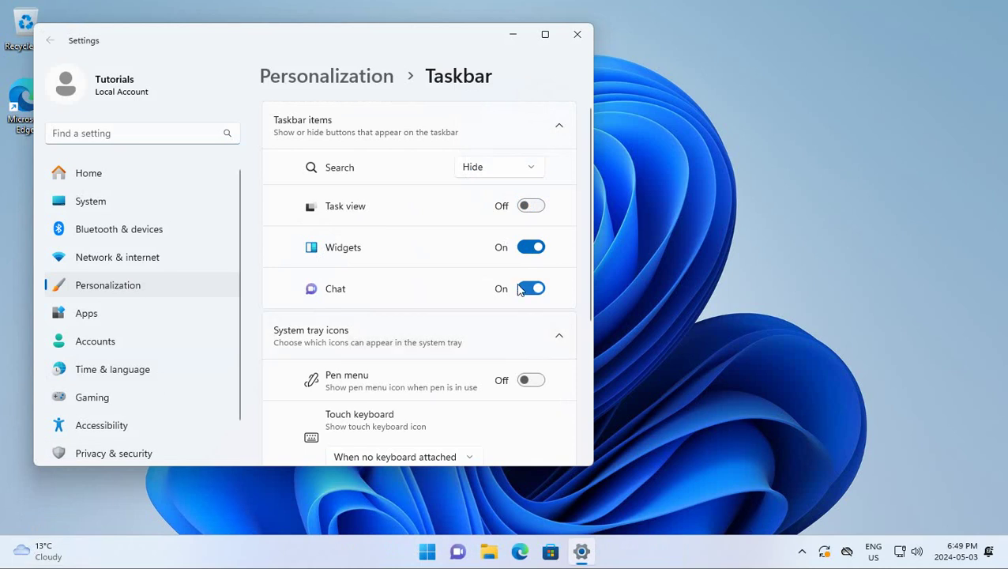
{"action": "left_click", "coordinate": [531, 249]}
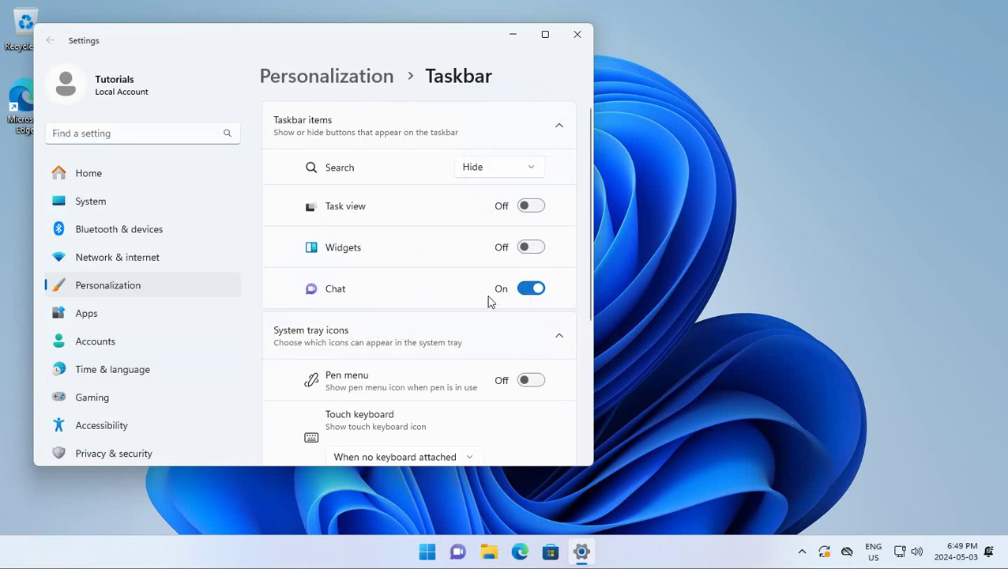
{"action": "left_click", "coordinate": [530, 290]}
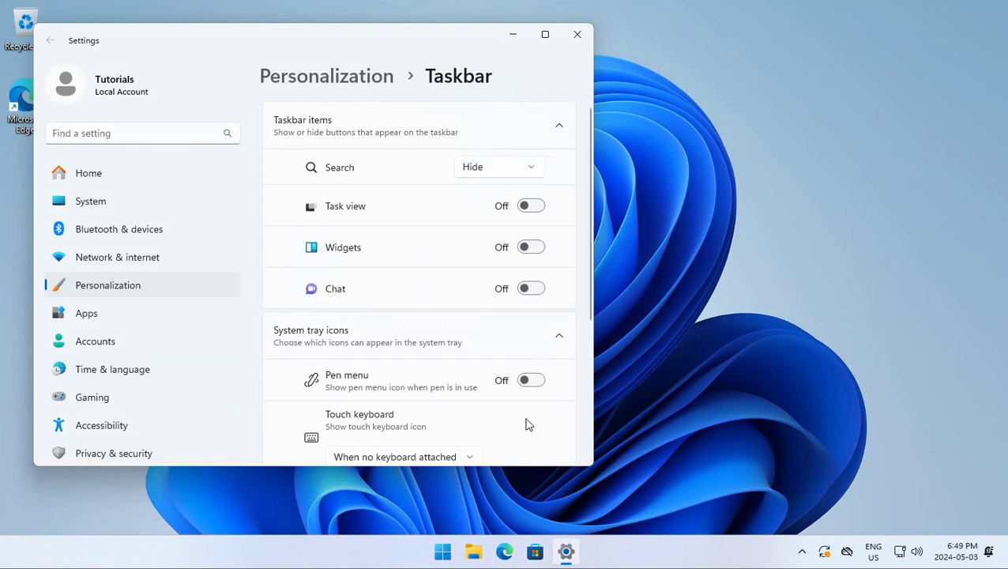
- Expand Taskbar behaviors and set Taskbar alignment to Left
{"action": "scroll", "coordinate": [526, 424], "scroll_direction": "down", "scroll_amount": 5}
{"action": "scroll", "coordinate": [527, 424], "scroll_direction": "down", "scroll_amount": 1}
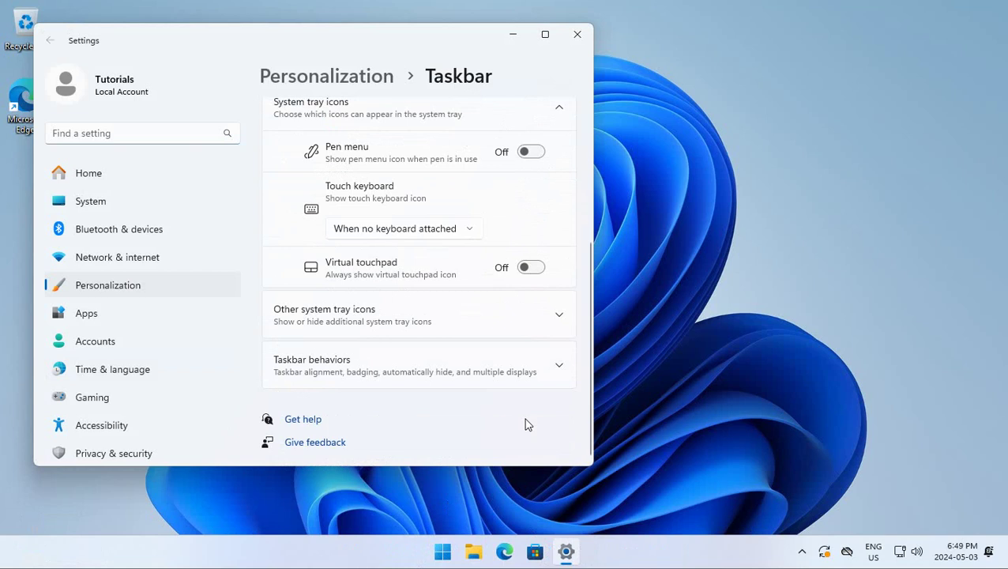
{"action": "left_click", "coordinate": [557, 367]}
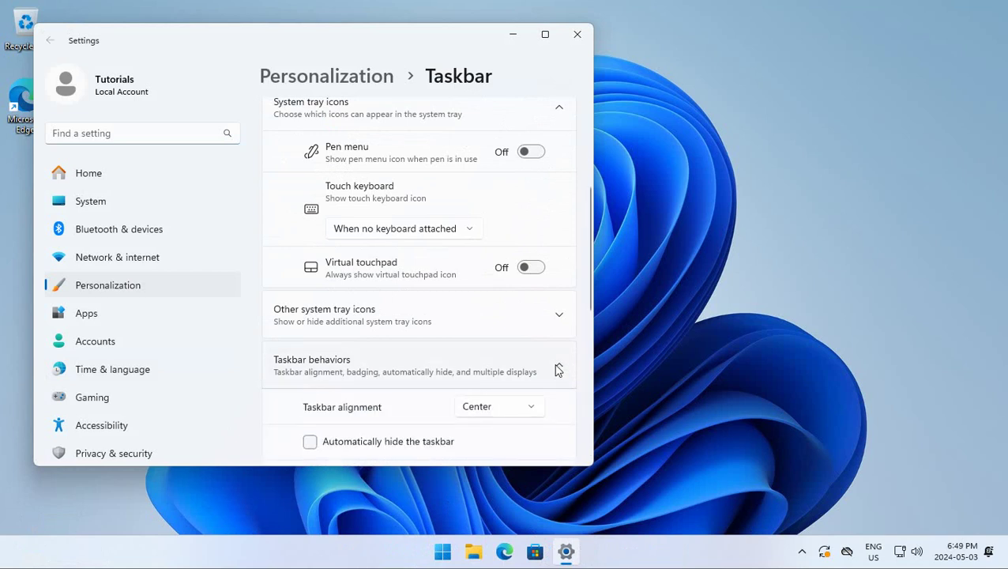
{"action": "scroll", "coordinate": [522, 371], "scroll_direction": "down", "scroll_amount": 3}
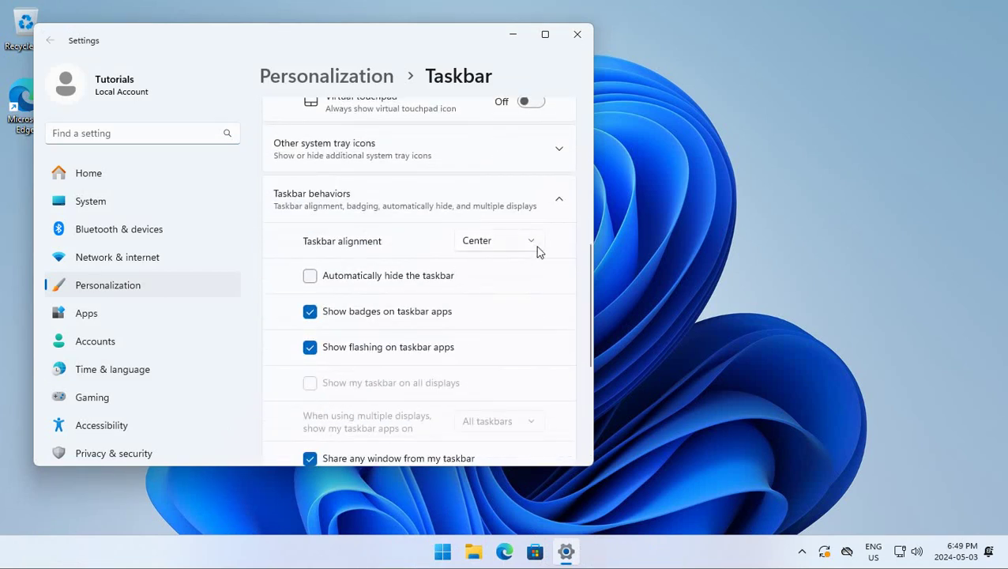
{"action": "left_click", "coordinate": [531, 248]}
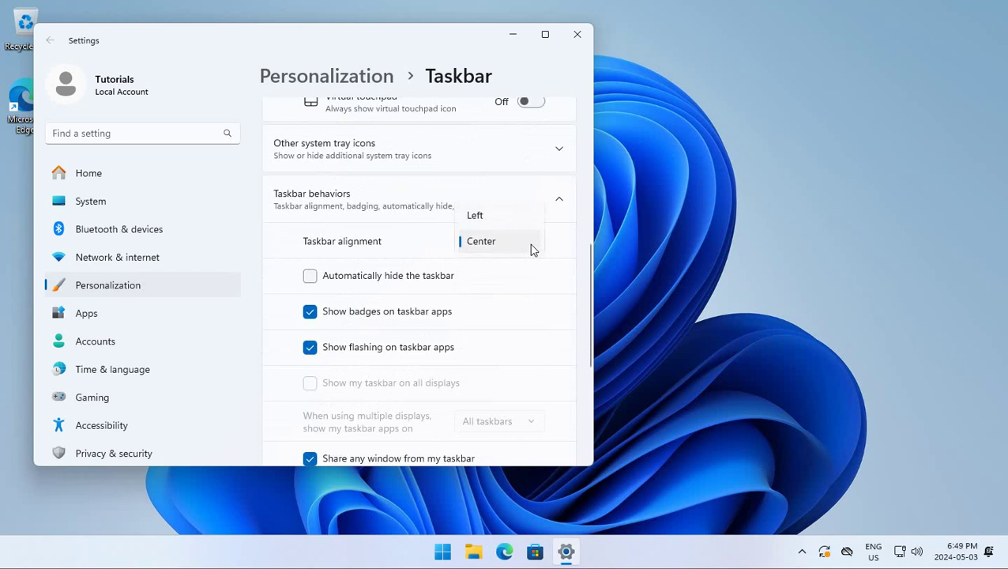
{"action": "left_click", "coordinate": [486, 219]}
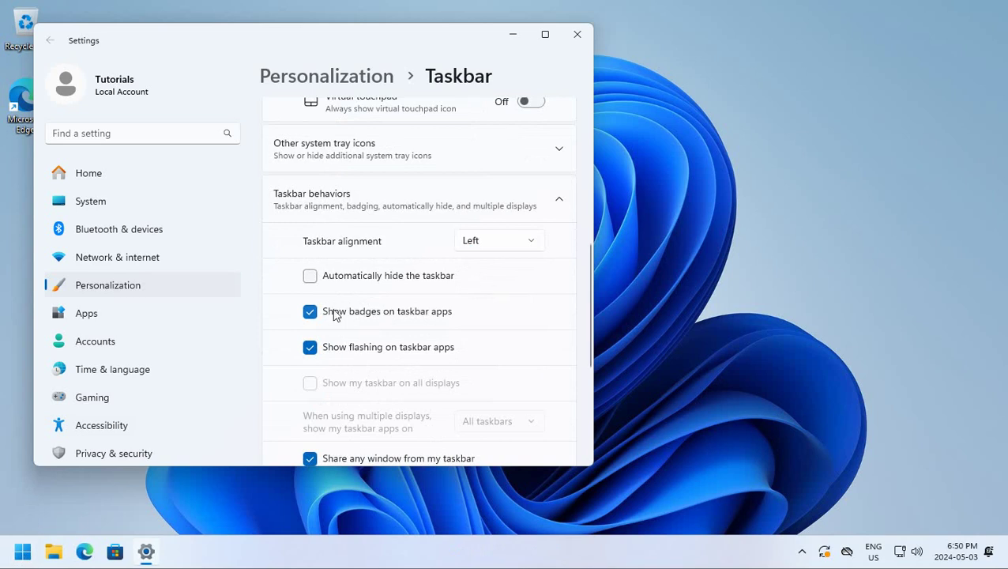
{"action": "scroll", "coordinate": [382, 328], "scroll_direction": "down", "scroll_amount": 3}
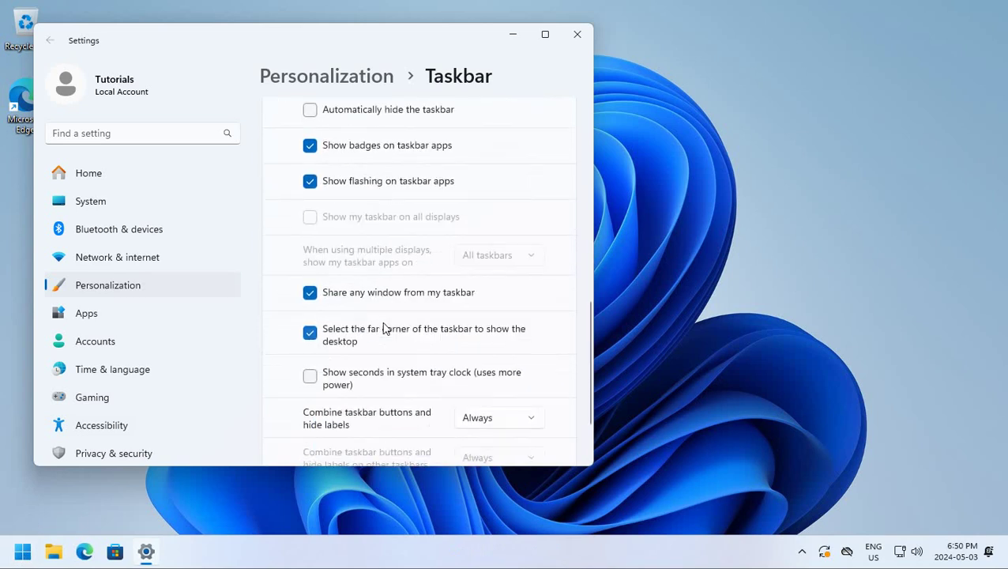
{"action": "scroll", "coordinate": [385, 331], "scroll_direction": "down", "scroll_amount": 1}
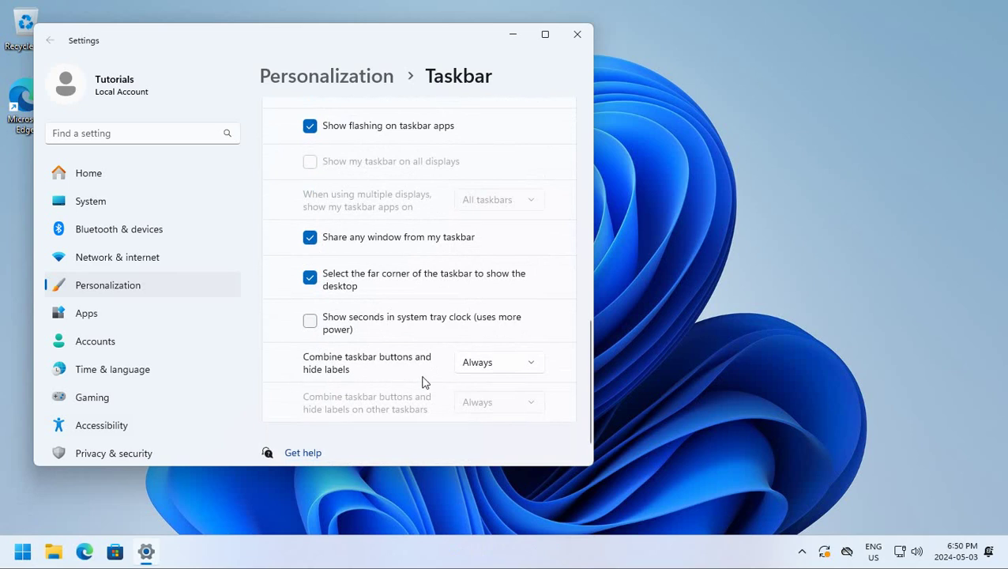
{"action": "mouse_move", "coordinate": [140, 548]}
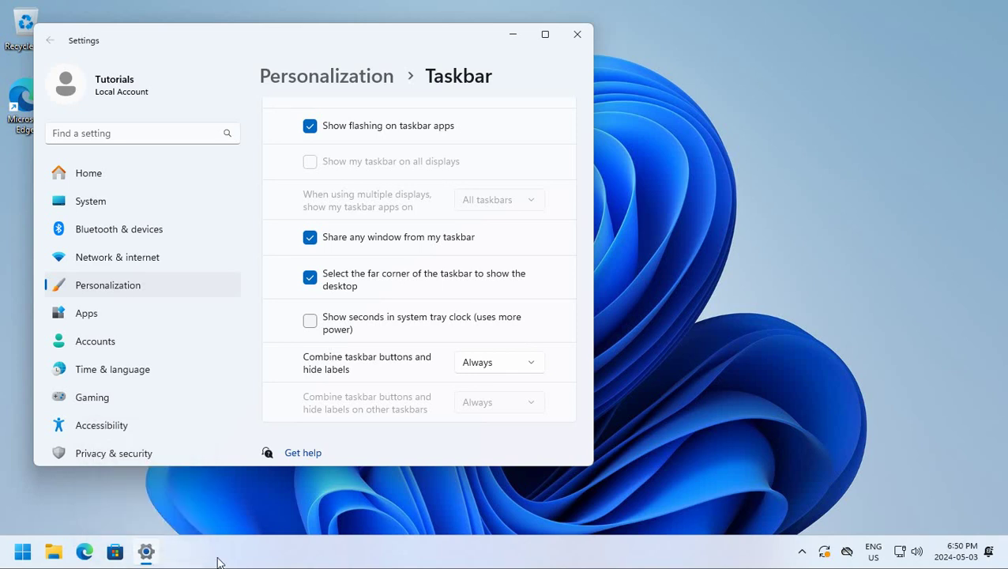
- Set 'Combine taskbar buttons and hide labels' to 'When taskbar is full'
{"action": "left_click", "coordinate": [530, 369]}
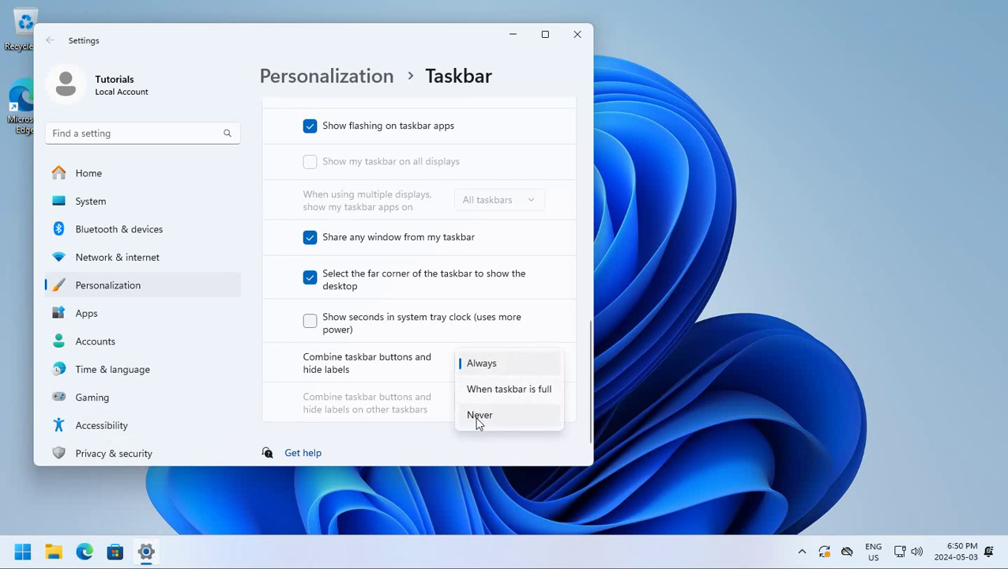
{"action": "left_click", "coordinate": [492, 390]}
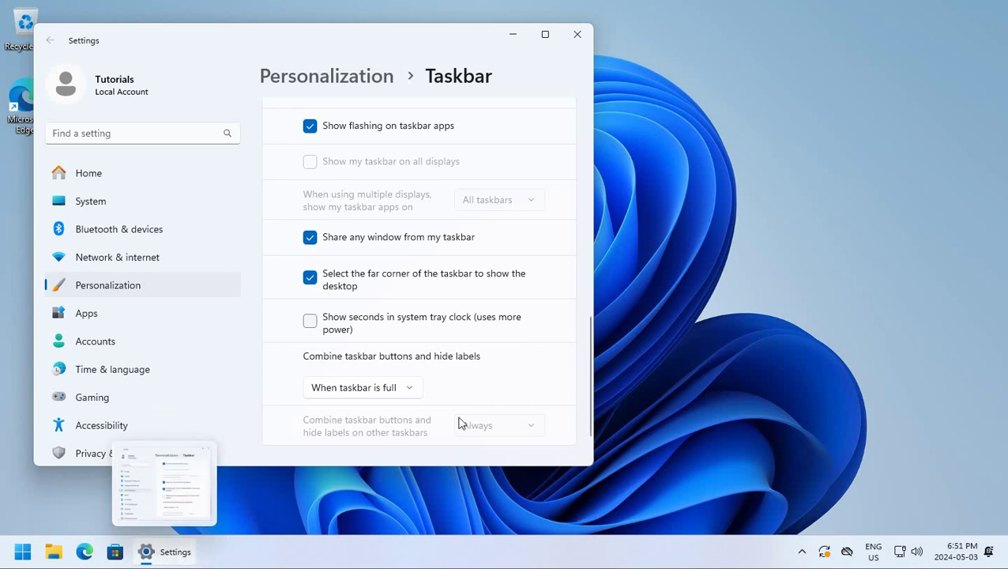
- Close Settings and unpin the Microsoft Store icon from the taskbar
{"action": "left_click", "coordinate": [577, 35]}
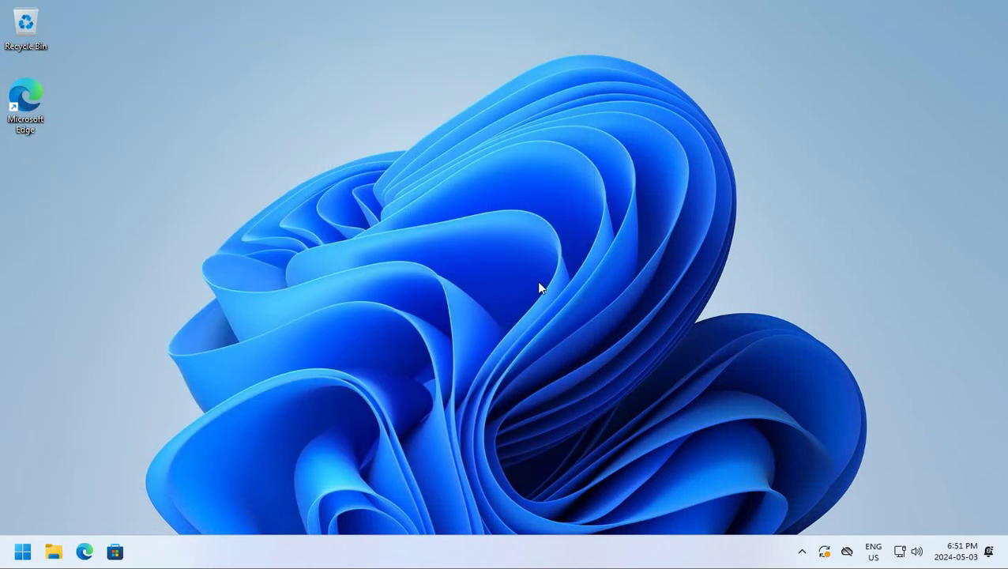
{"action": "right_click", "coordinate": [114, 555]}
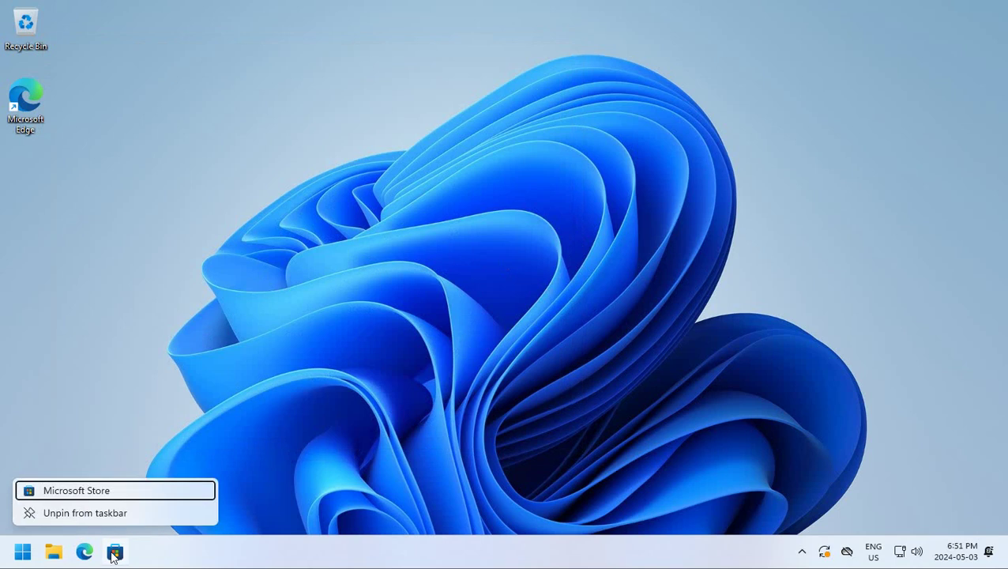
{"action": "left_click", "coordinate": [96, 512]}
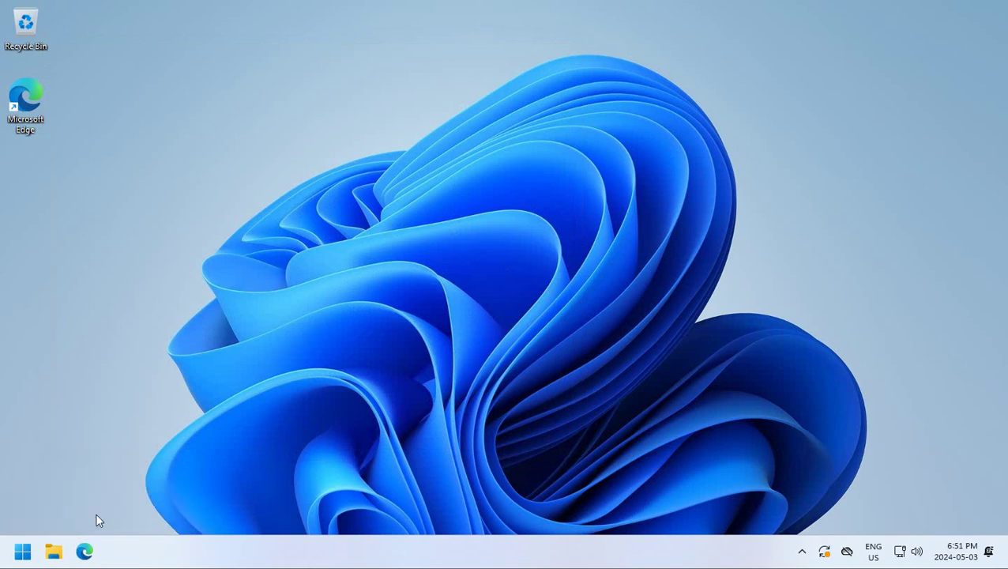
- Open File Explorer maximized and go to the Downloads folder
{"action": "left_click", "coordinate": [53, 553]}
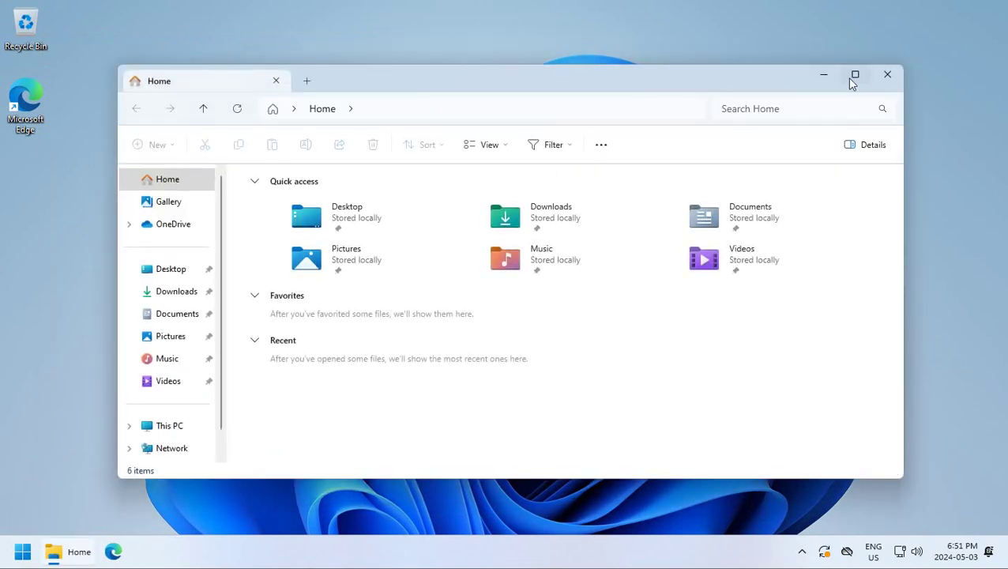
{"action": "left_click", "coordinate": [856, 76]}
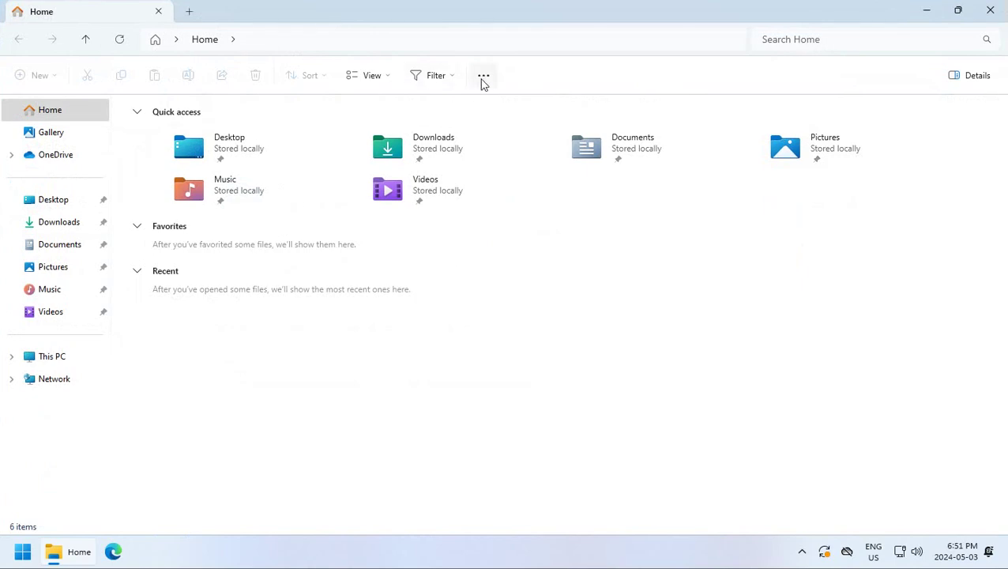
{"action": "left_click", "coordinate": [379, 84]}
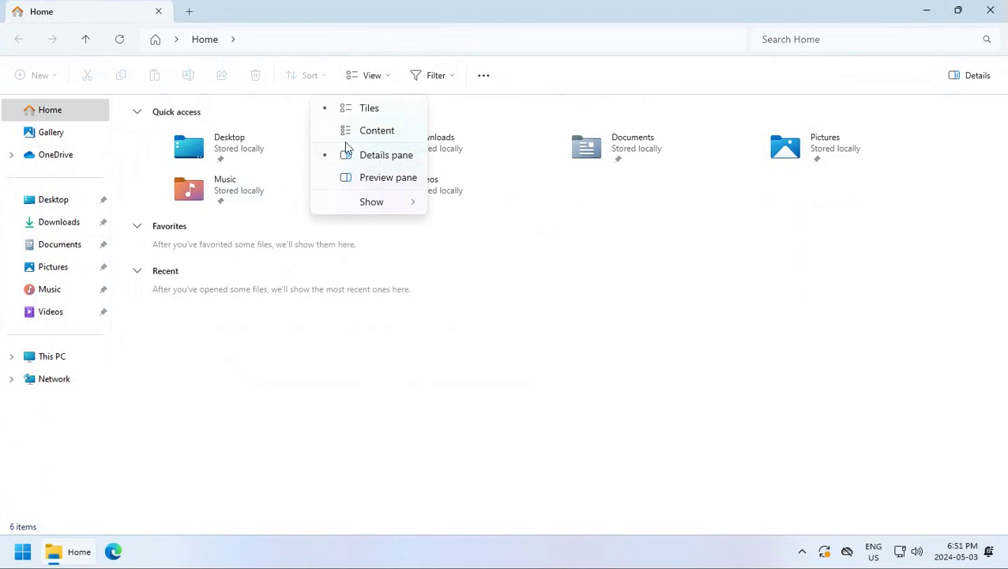
{"action": "left_click", "coordinate": [57, 222]}
{"action": "left_click", "coordinate": [57, 222]}
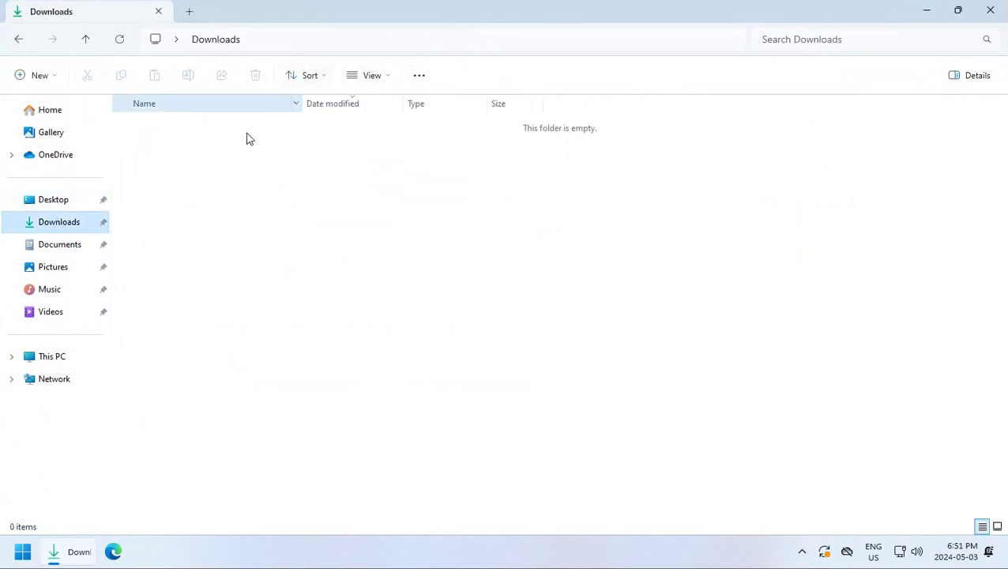
- Keep the Details layout, then open Local Disk (C:) under This PC
{"action": "left_click", "coordinate": [373, 76]}
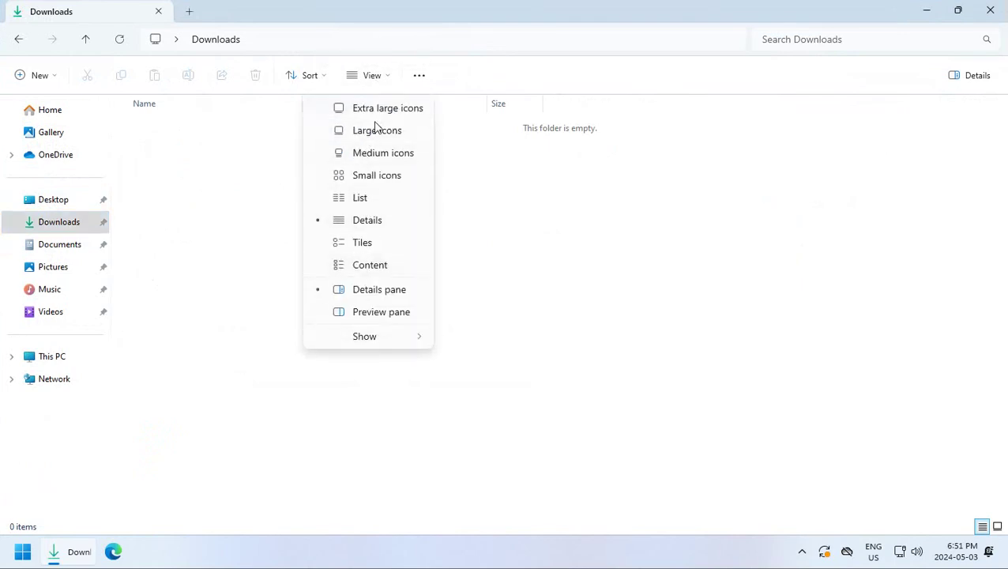
{"action": "left_click", "coordinate": [368, 222]}
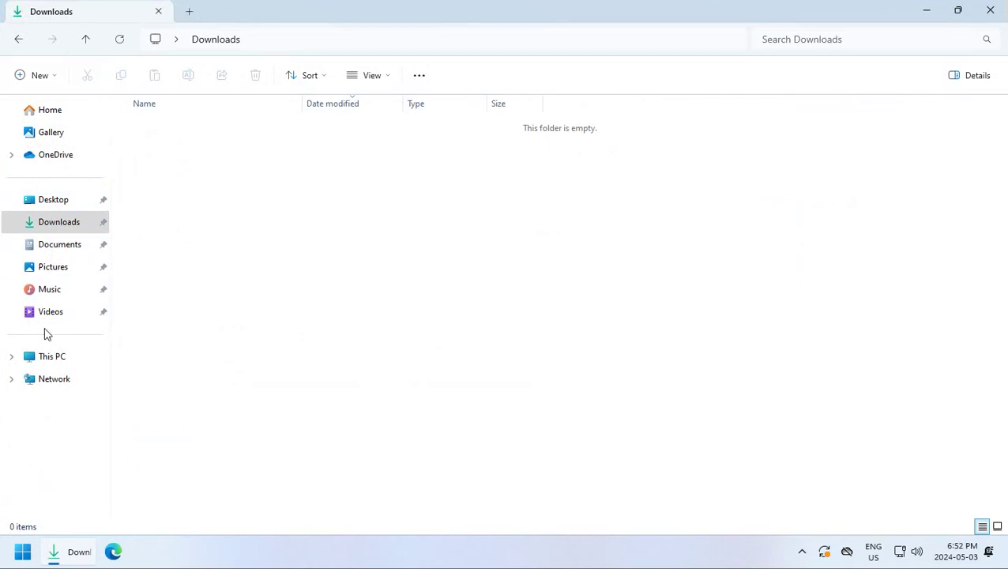
{"action": "left_click", "coordinate": [11, 358]}
{"action": "left_click", "coordinate": [59, 381]}
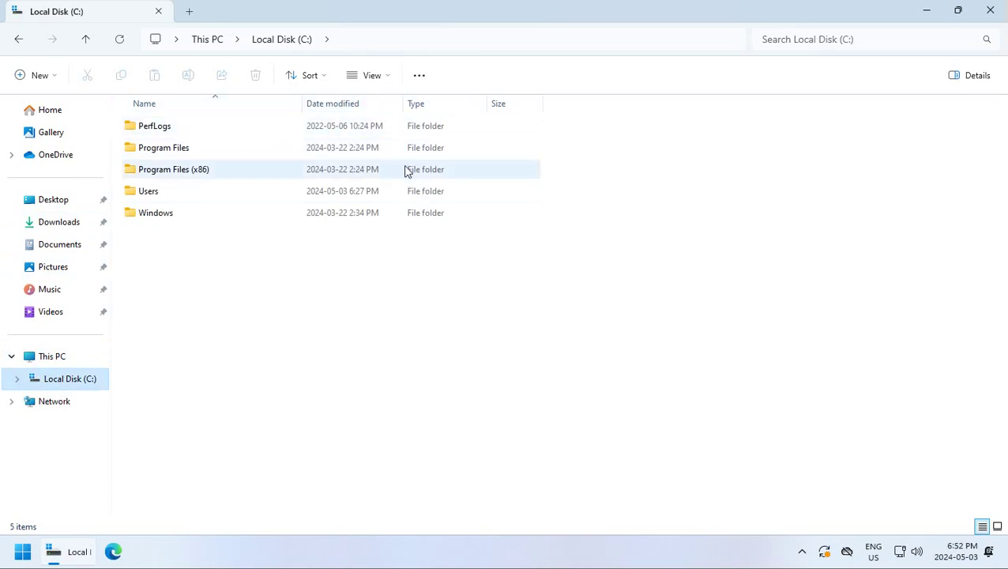
- Open the Windows folder and apply Size All Columns to Fit
{"action": "double_click", "coordinate": [150, 213]}
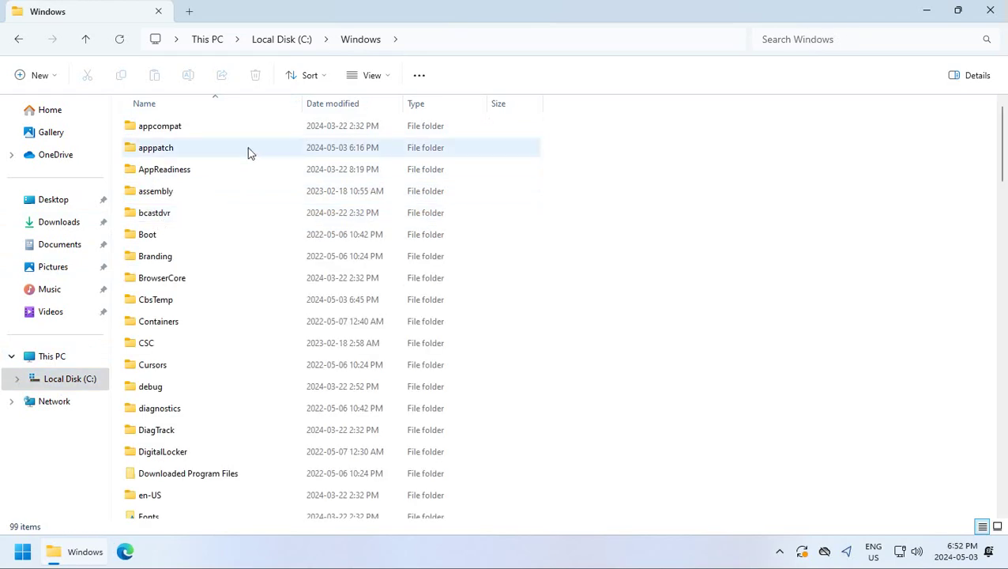
{"action": "scroll", "coordinate": [439, 370], "scroll_direction": "down", "scroll_amount": 20}
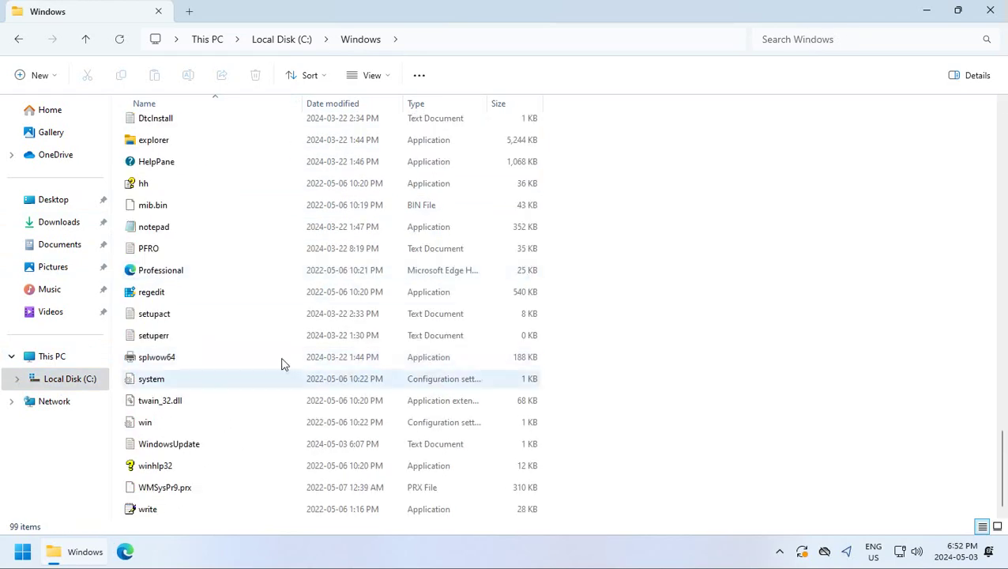
{"action": "right_click", "coordinate": [223, 107]}
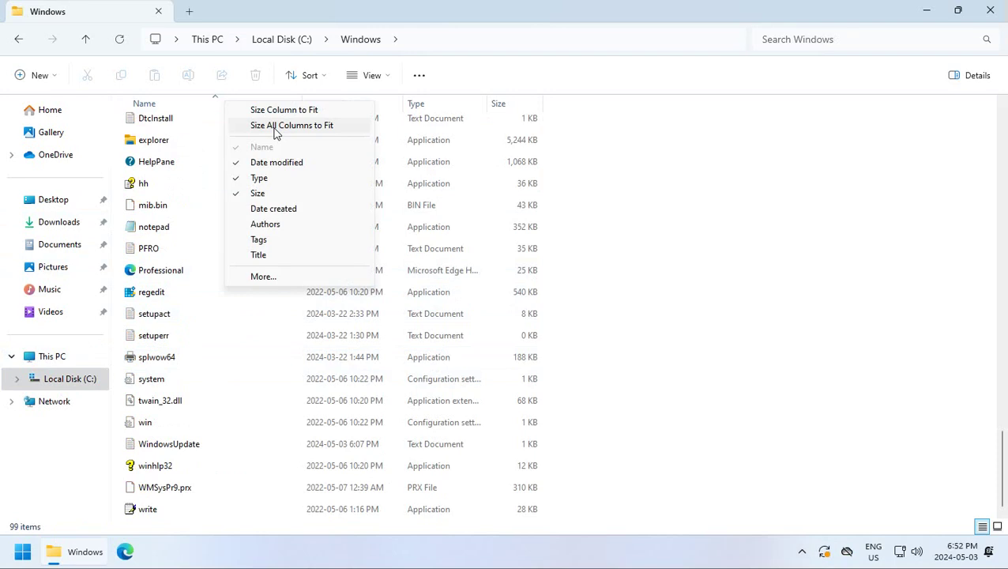
{"action": "left_click", "coordinate": [275, 127]}
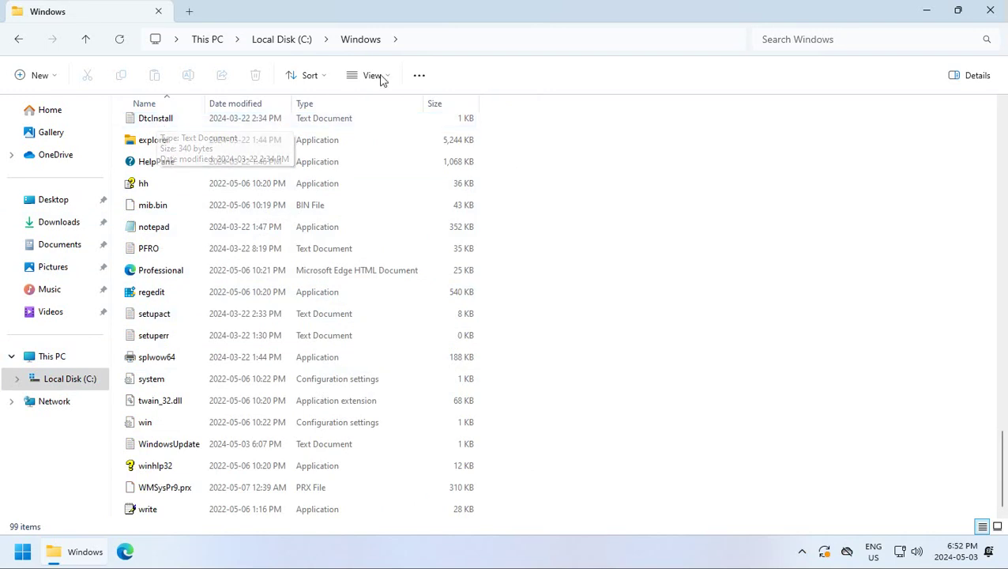
- In Folder Options, clear File Explorer history and untick recent files and frequent folders
{"action": "left_click", "coordinate": [421, 79]}
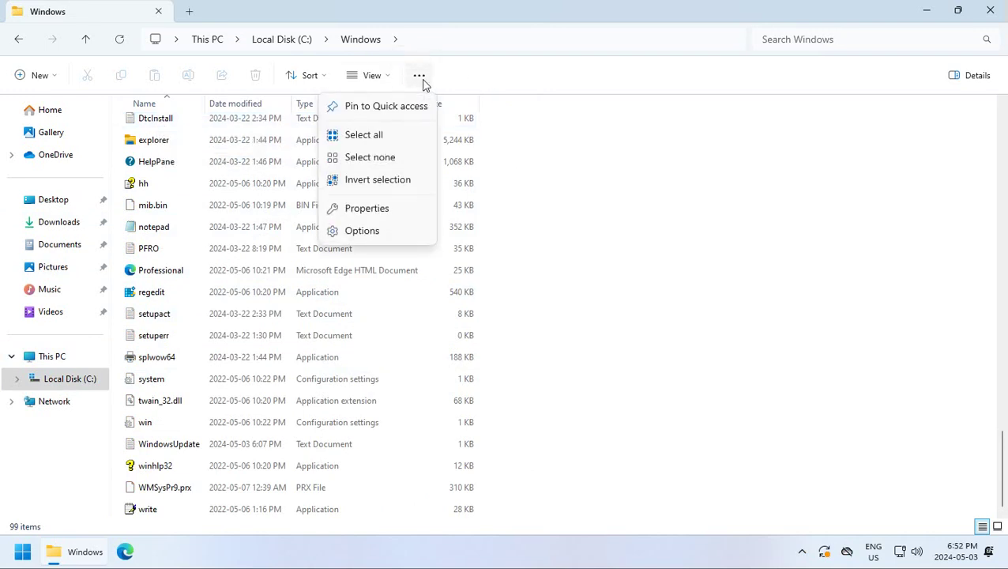
{"action": "left_click", "coordinate": [365, 230]}
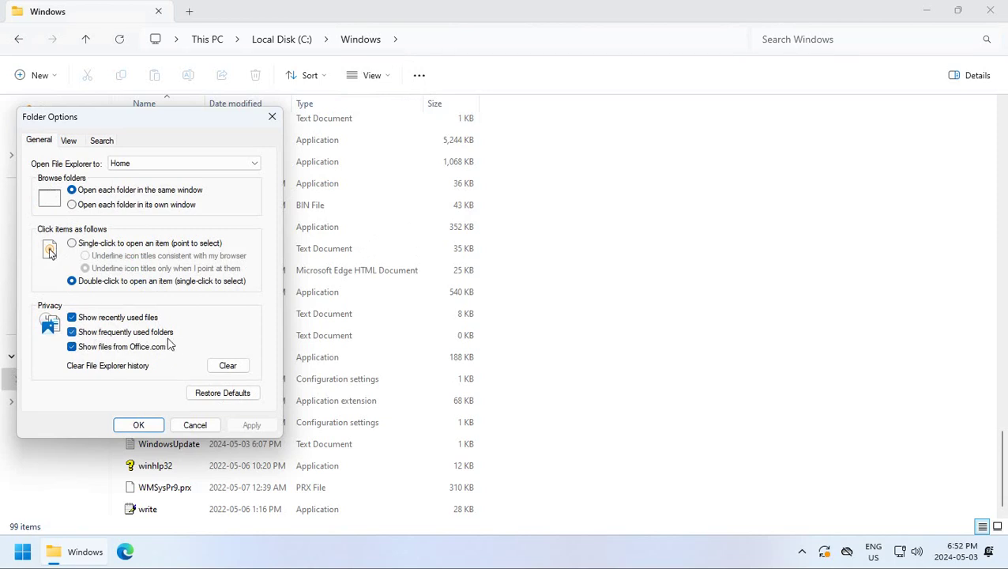
{"action": "left_click", "coordinate": [228, 367]}
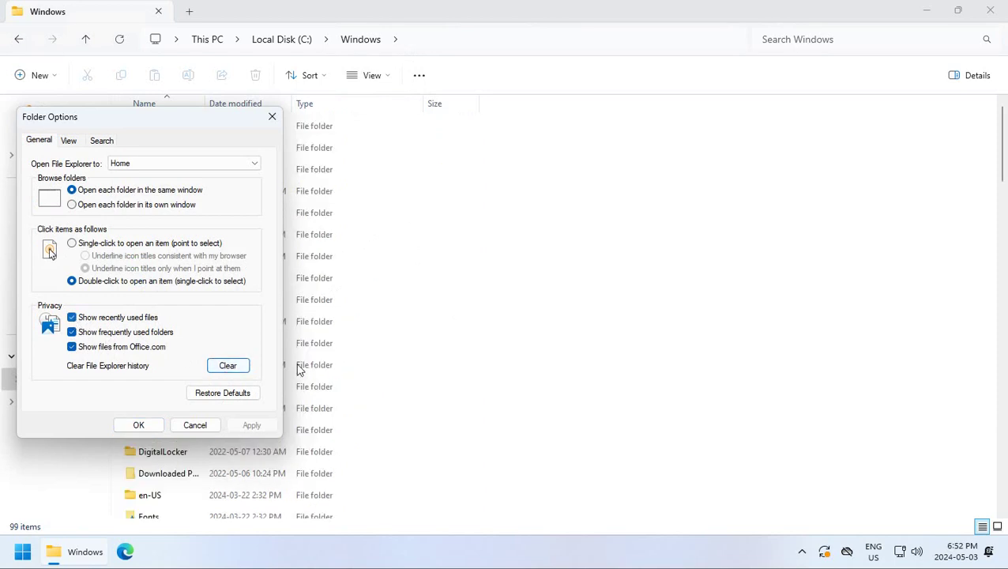
{"action": "left_click", "coordinate": [72, 317]}
{"action": "left_click", "coordinate": [72, 332]}
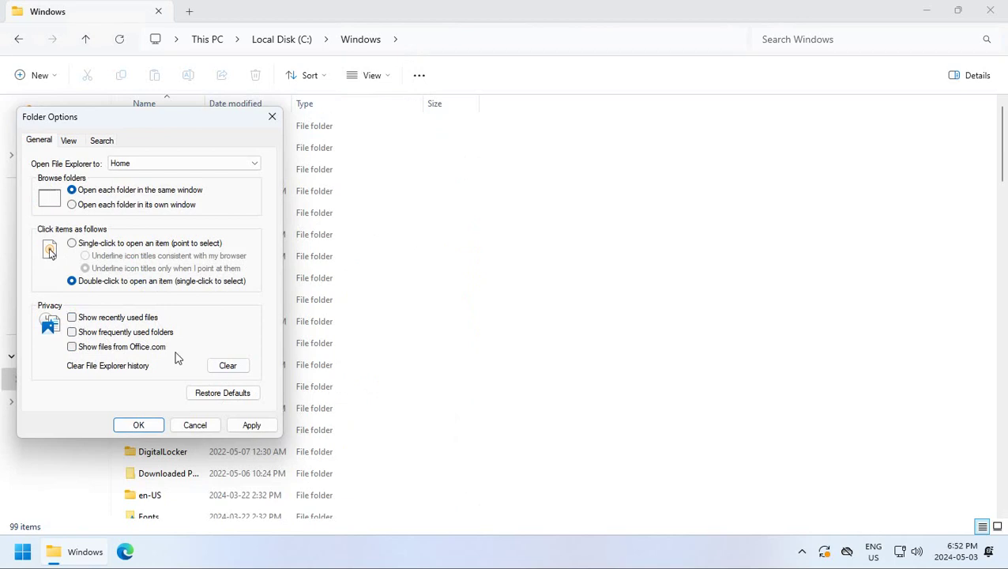
- On the View tab, show file extensions, show all folders, expand to open folder, and confirm
{"action": "left_click", "coordinate": [68, 142]}
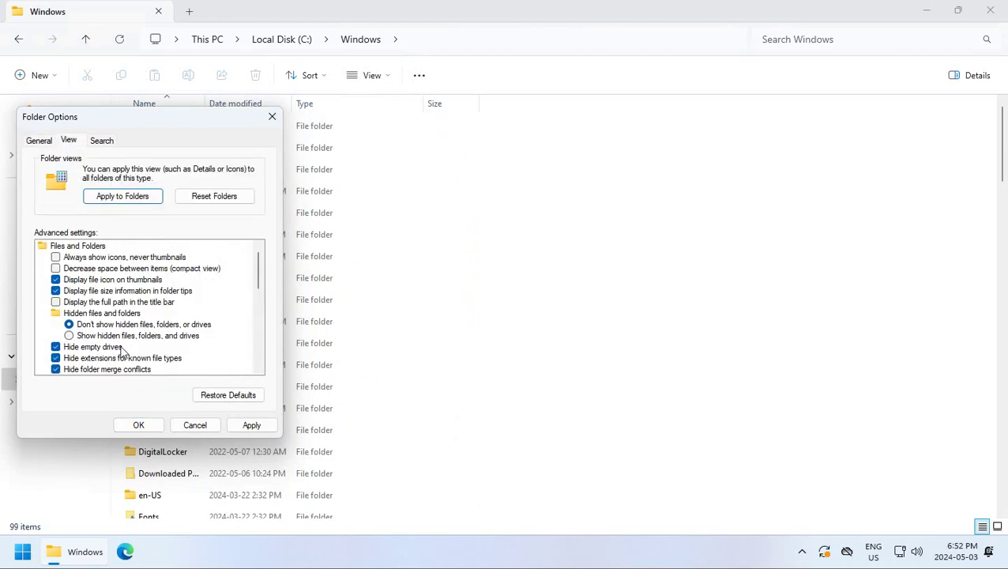
{"action": "scroll", "coordinate": [107, 351], "scroll_direction": "down", "scroll_amount": 1}
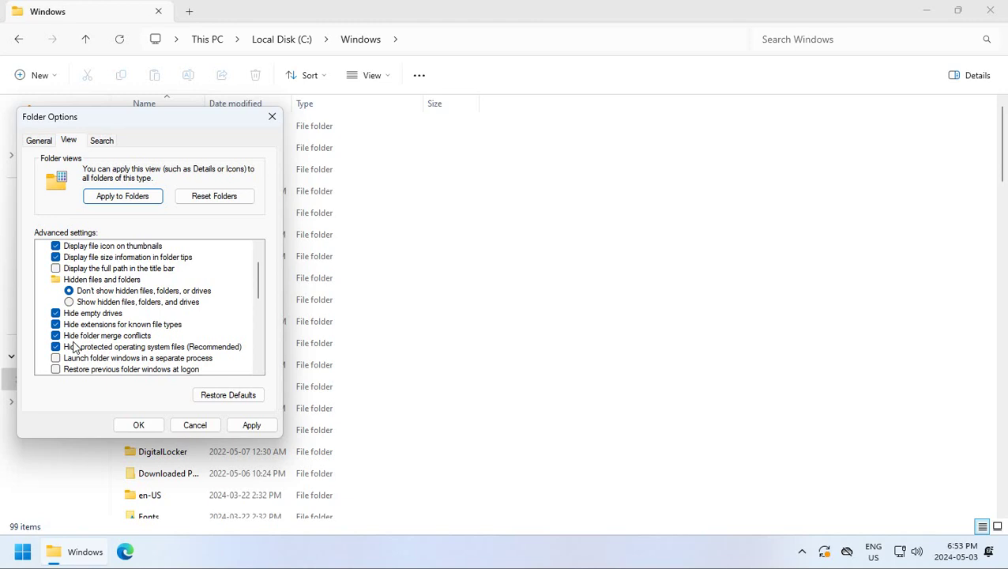
{"action": "left_click", "coordinate": [56, 325]}
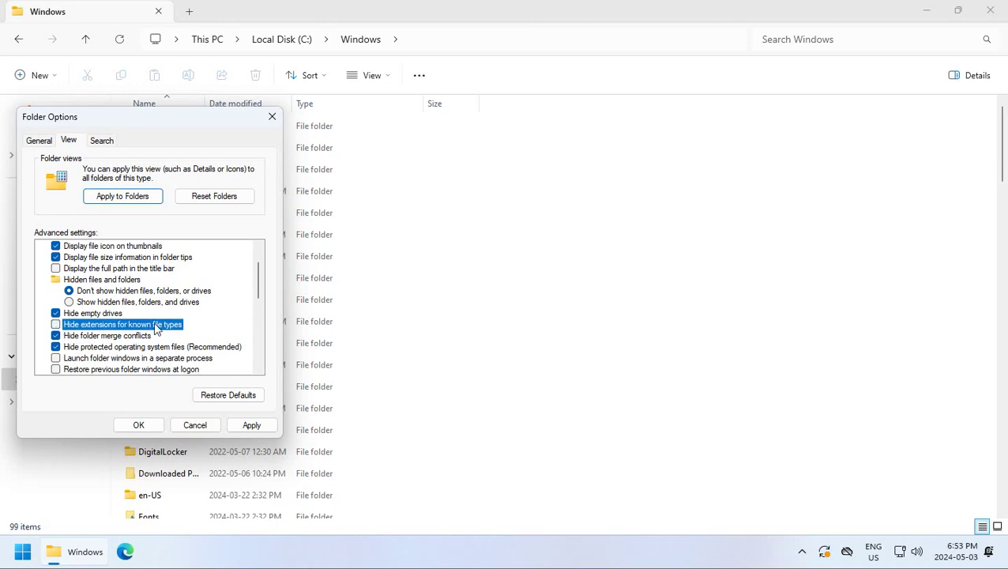
{"action": "left_click_drag", "start_coordinate": [258, 293], "coordinate": [258, 364]}
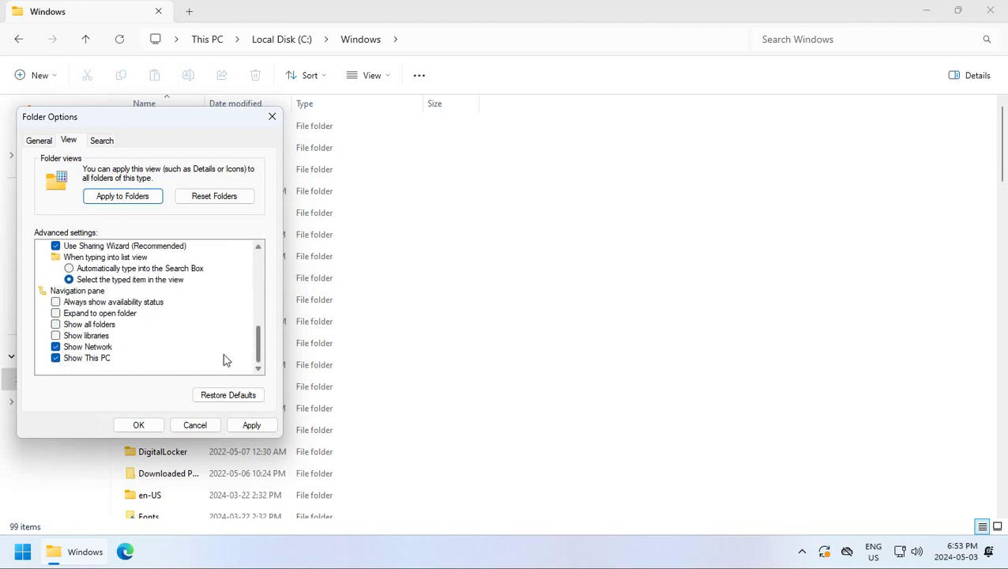
{"action": "left_click", "coordinate": [56, 324]}
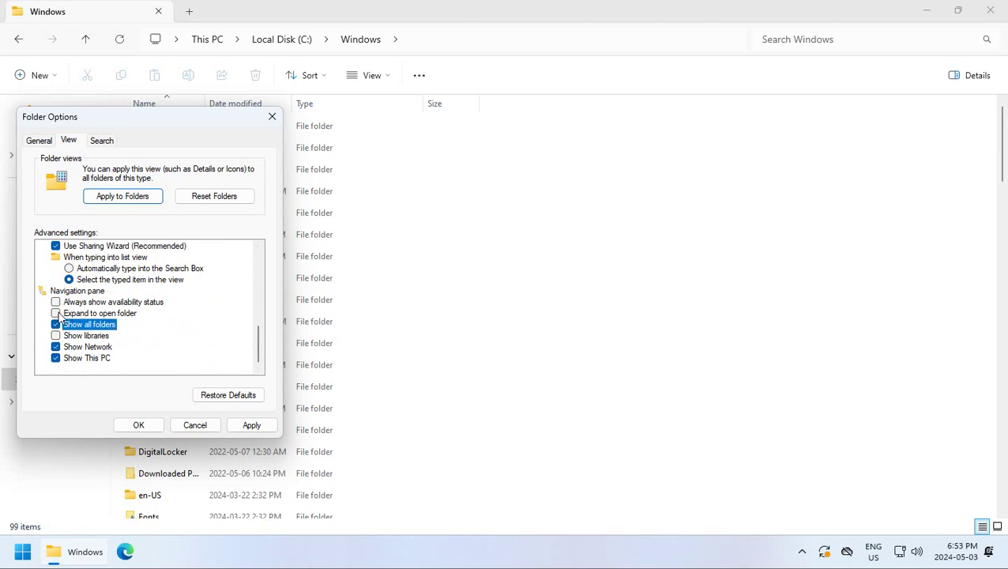
{"action": "left_click", "coordinate": [56, 313]}
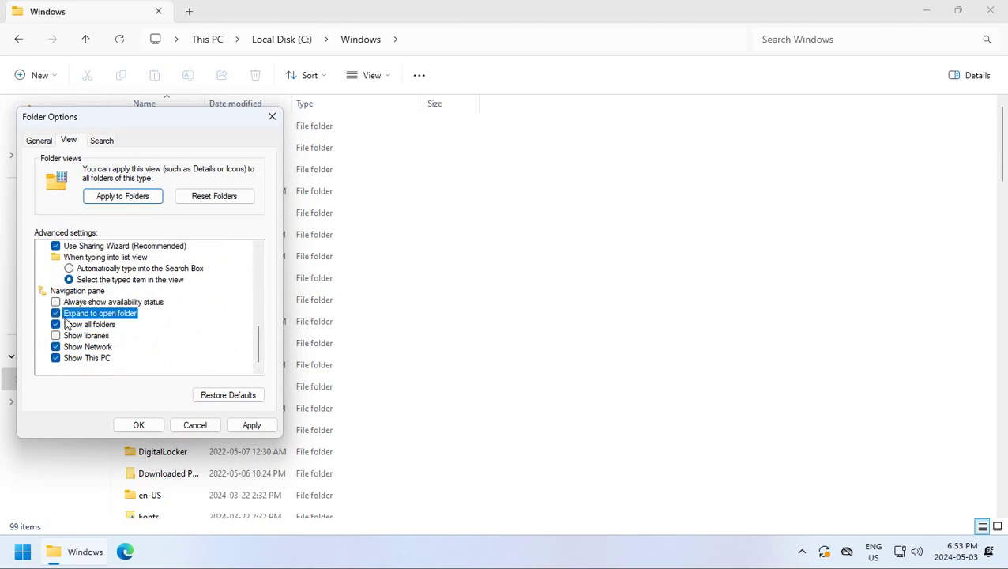
{"action": "left_click", "coordinate": [145, 426]}
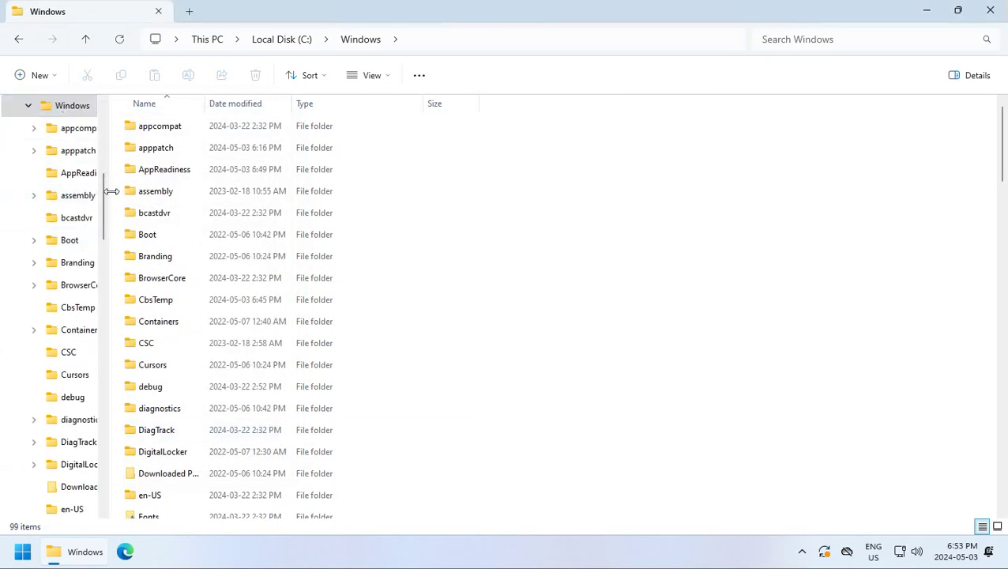
- Widen the folder tree pane in File Explorer
{"action": "mouse_move", "coordinate": [112, 191]}
{"action": "left_mouse_down"}
{"action": "mouse_move", "coordinate": [161, 201]}
{"action": "mouse_move", "coordinate": [118, 202]}
{"action": "left_mouse_up"}
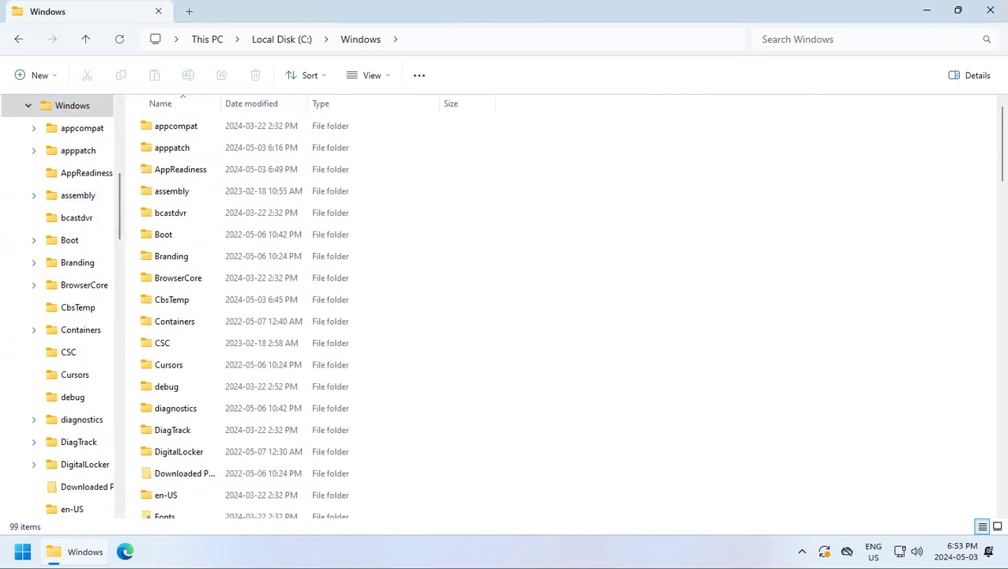
{"action": "left_click_drag", "start_coordinate": [124, 203], "coordinate": [191, 207]}
{"action": "scroll", "coordinate": [188, 186], "scroll_direction": "up", "scroll_amount": 3}
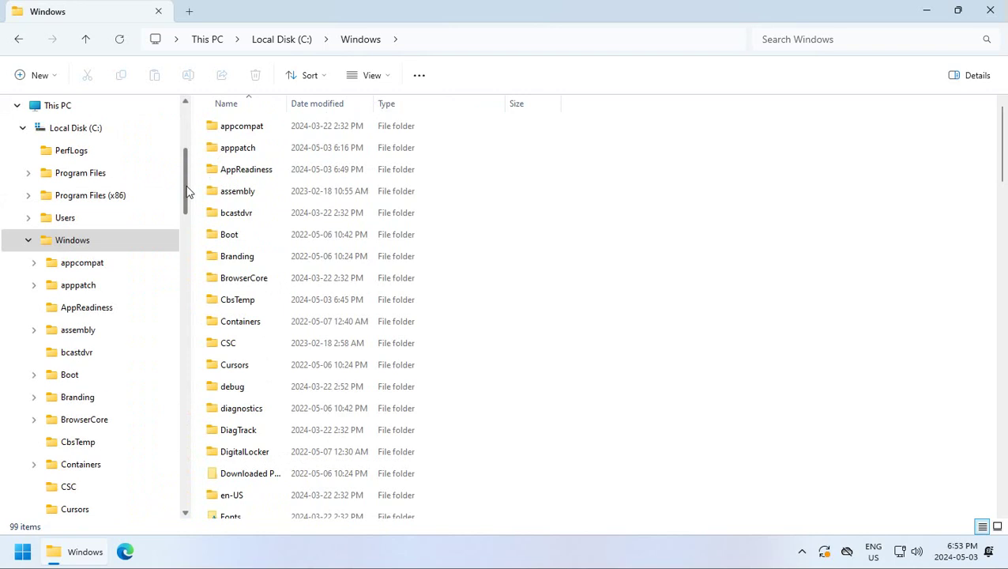
- Open the CbsTemp folder, then close File Explorer
{"action": "double_click", "coordinate": [237, 307]}
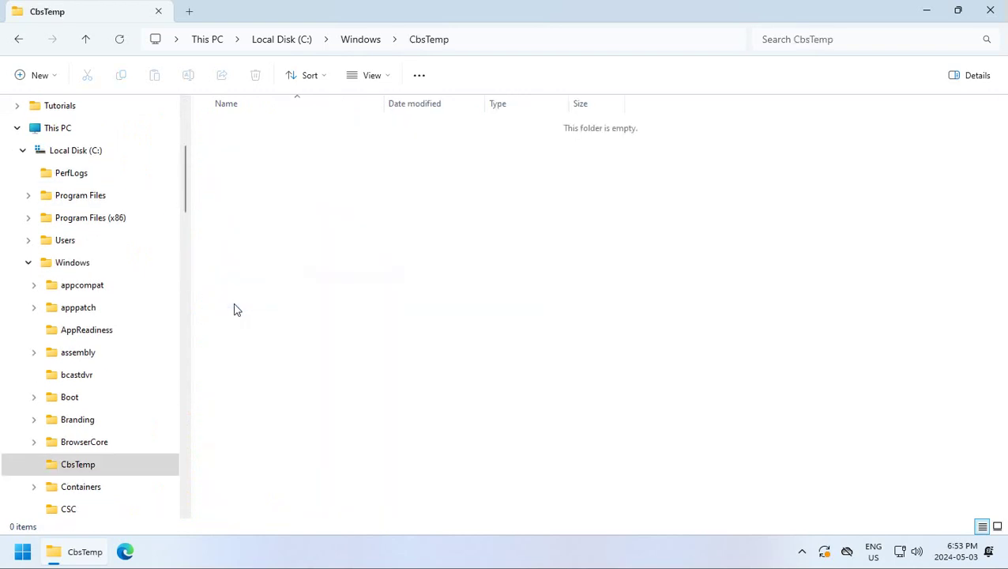
{"action": "left_click", "coordinate": [87, 464]}
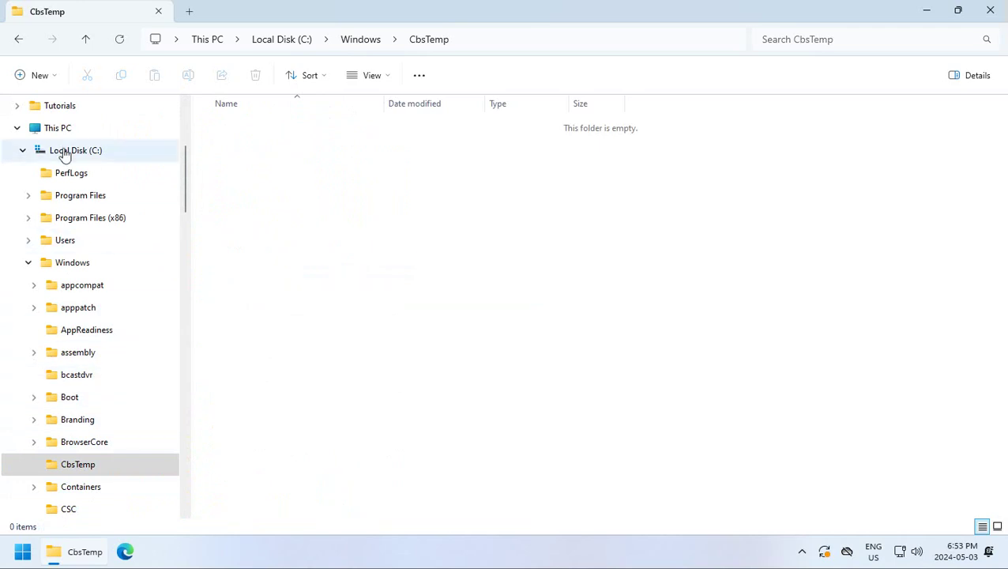
{"action": "scroll", "coordinate": [189, 185], "scroll_direction": "up", "scroll_amount": 3}
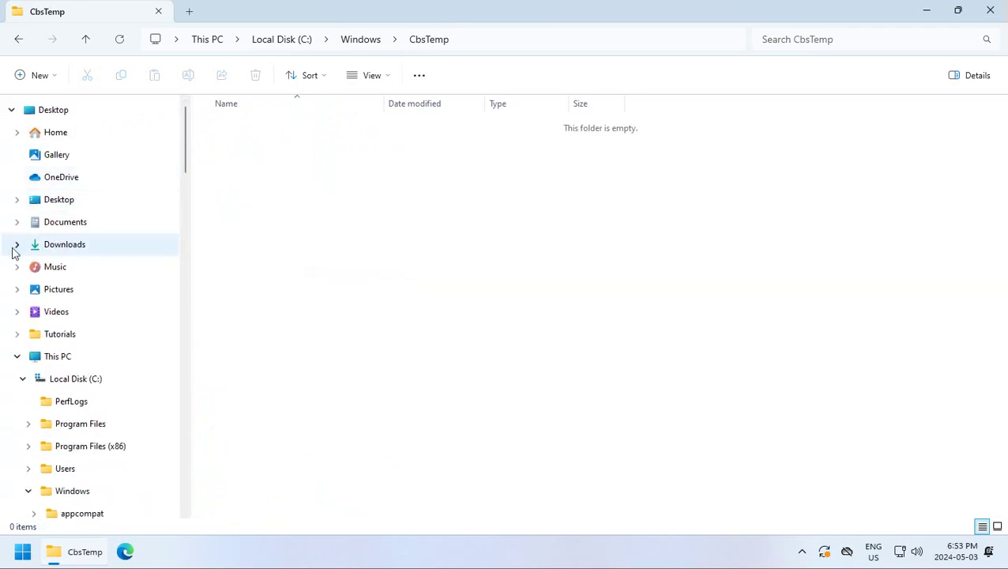
{"action": "mouse_move", "coordinate": [187, 155]}
{"action": "left_mouse_down"}
{"action": "mouse_move", "coordinate": [188, 470]}
{"action": "mouse_move", "coordinate": [173, 225]}
{"action": "mouse_move", "coordinate": [187, 146]}
{"action": "left_mouse_up"}
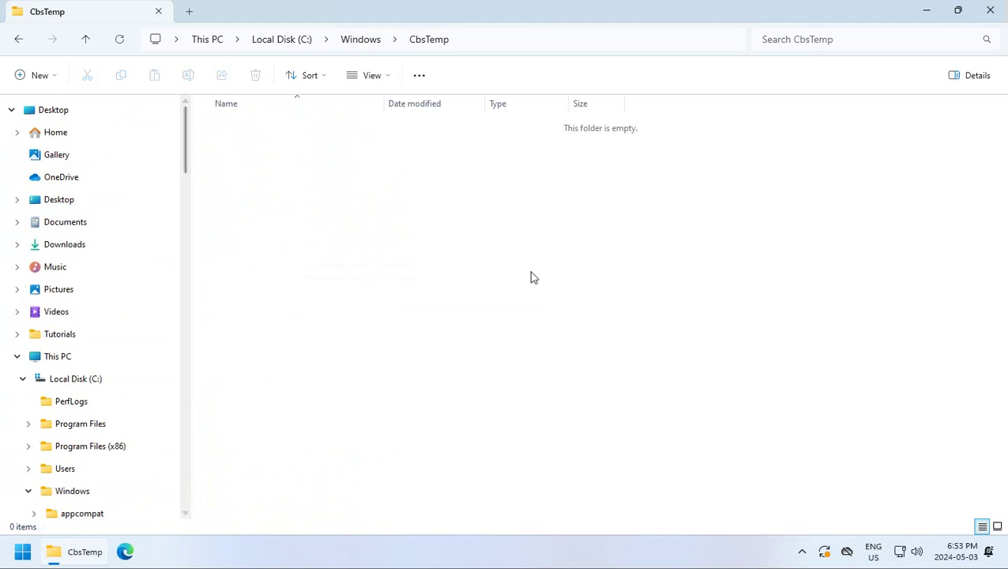
{"action": "left_click", "coordinate": [989, 10]}
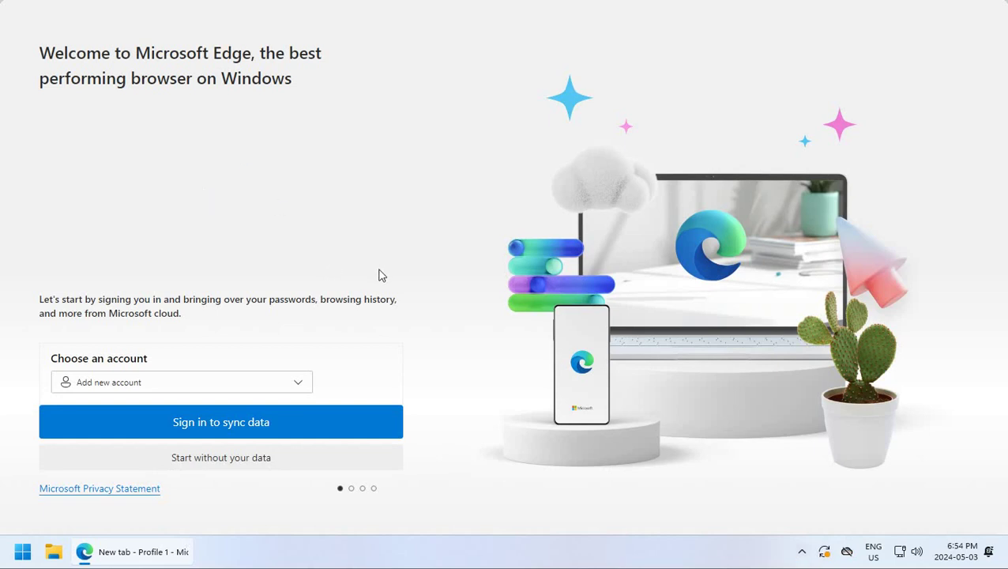
- Complete Edge's first-run setup without signing in, declining data sync, Google import and personalized experiences
{"action": "left_click", "coordinate": [218, 465]}
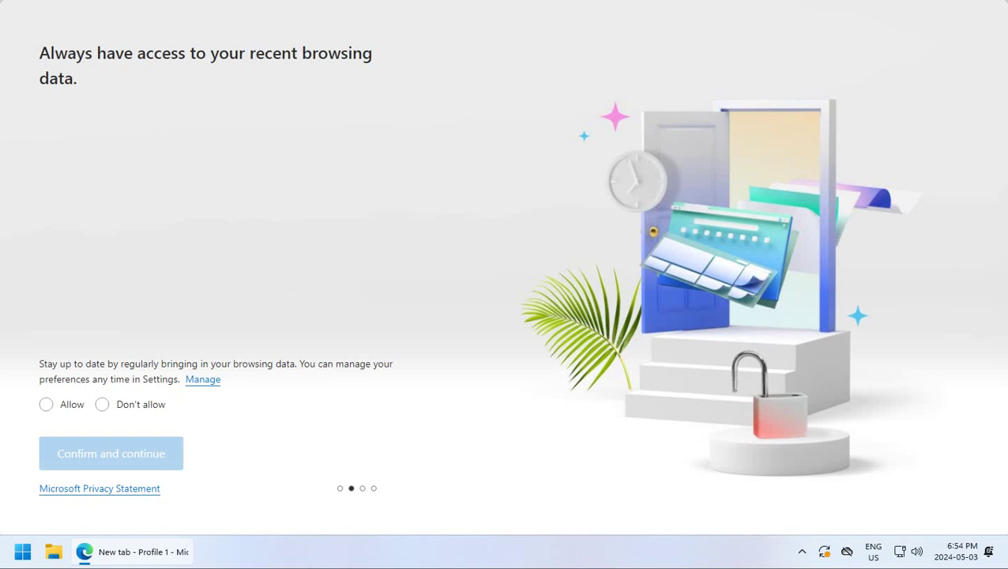
{"action": "left_click", "coordinate": [103, 405]}
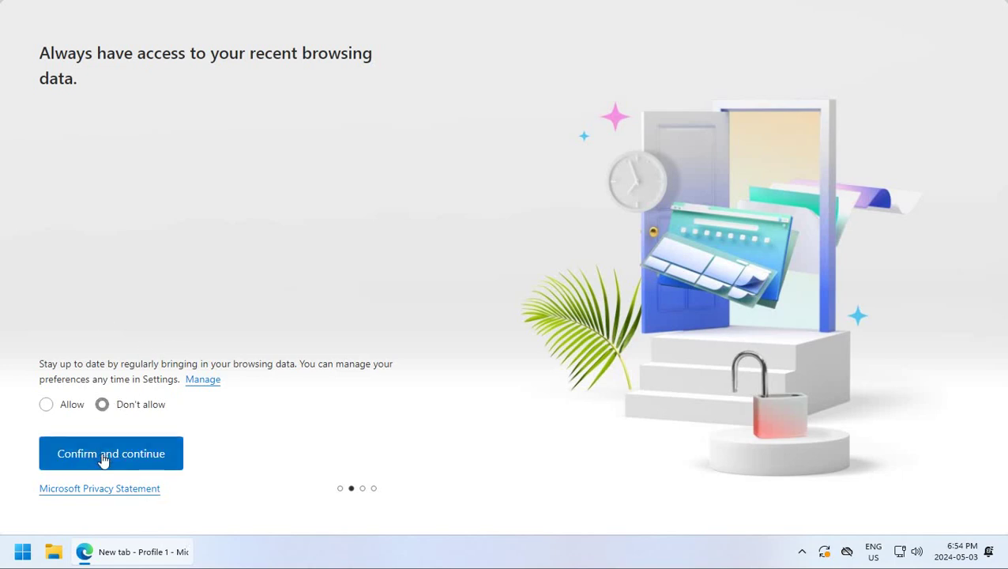
{"action": "left_click", "coordinate": [103, 456]}
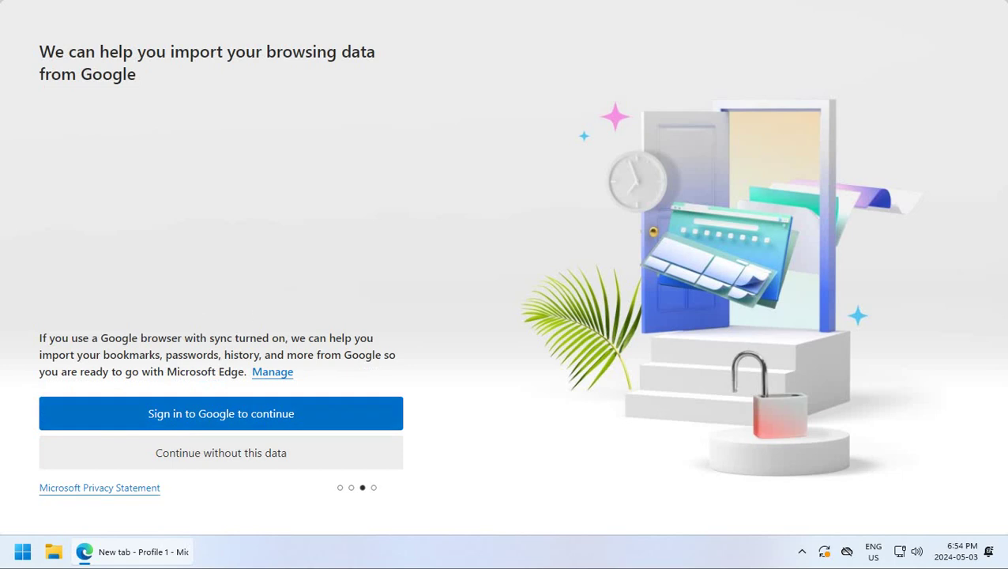
{"action": "left_click", "coordinate": [202, 457]}
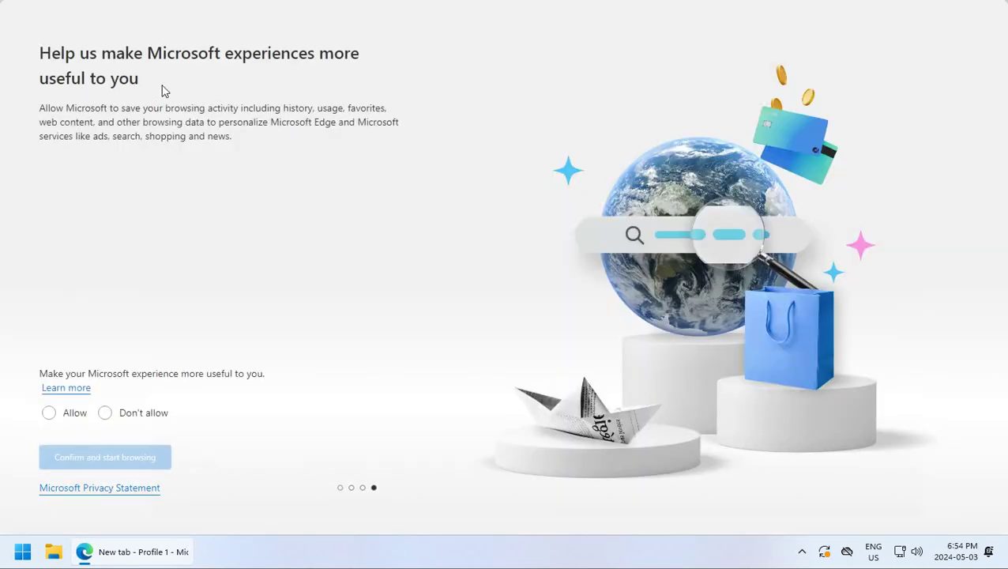
{"action": "left_click", "coordinate": [105, 412]}
{"action": "left_click", "coordinate": [111, 462]}
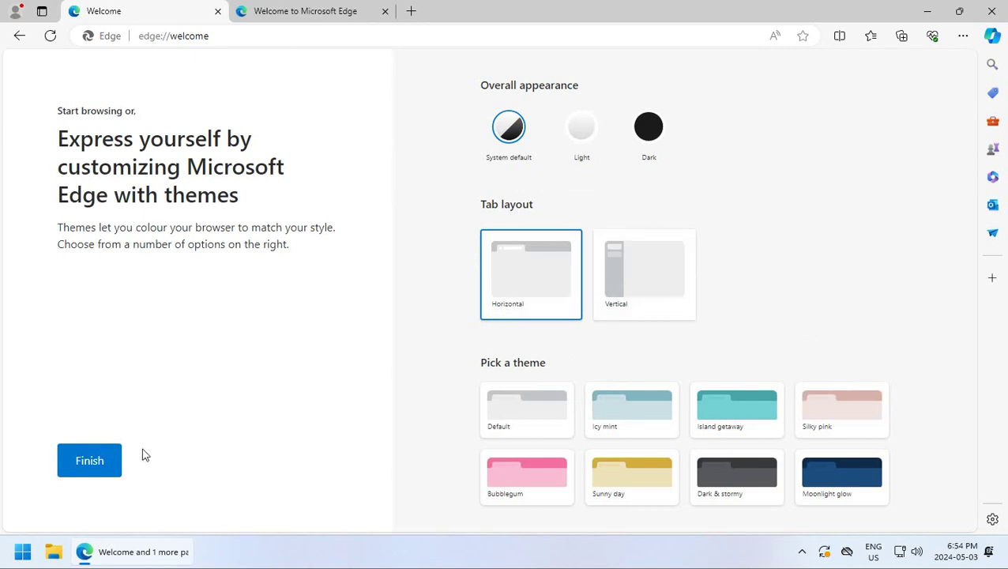
{"action": "left_click", "coordinate": [101, 468]}
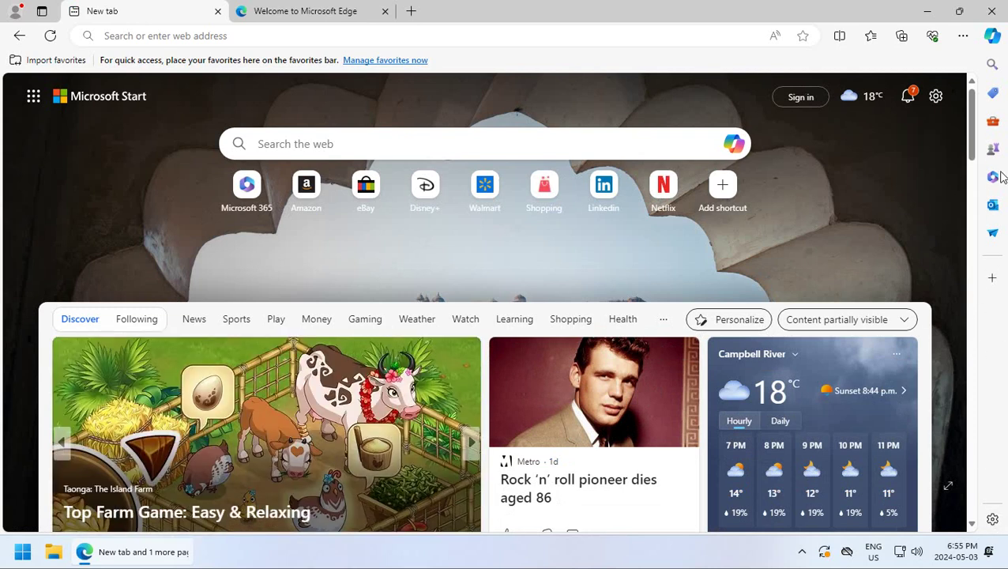
- Switch off sidebar app notifications, top-site personalization and always-show sidebar, then close Settings
{"action": "left_click", "coordinate": [993, 521]}
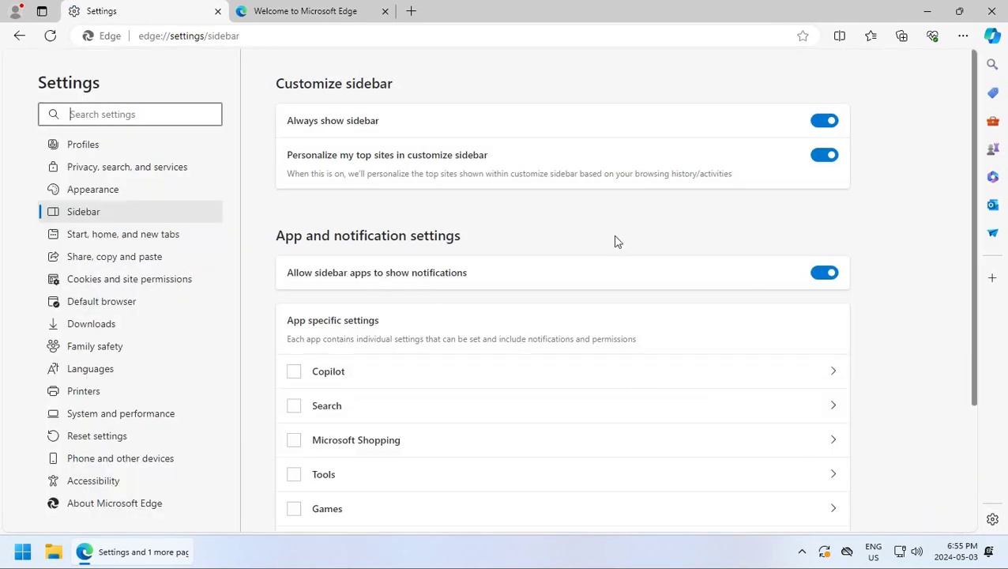
{"action": "left_click", "coordinate": [822, 277]}
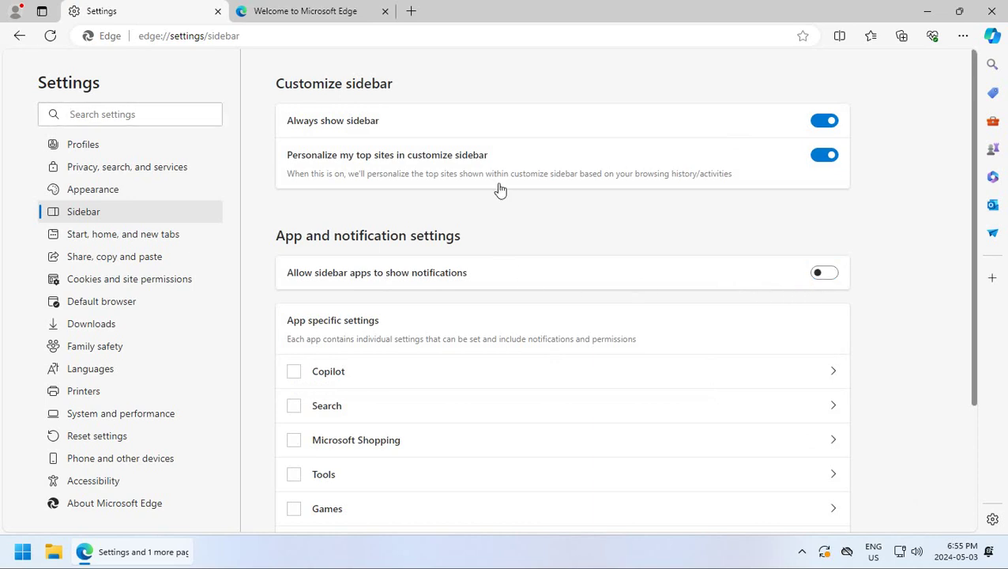
{"action": "left_click", "coordinate": [822, 158]}
{"action": "left_click", "coordinate": [826, 127]}
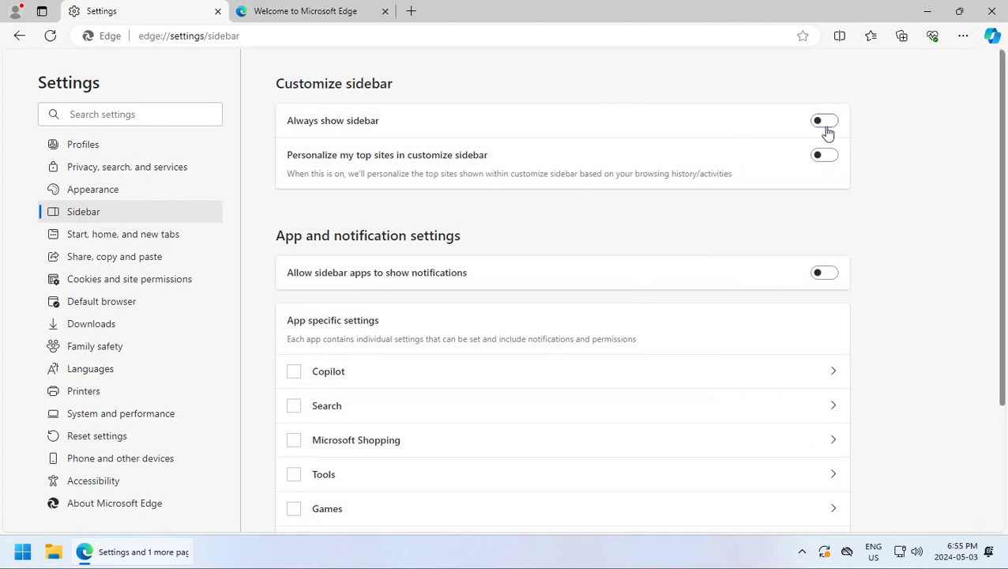
{"action": "left_click", "coordinate": [218, 11]}
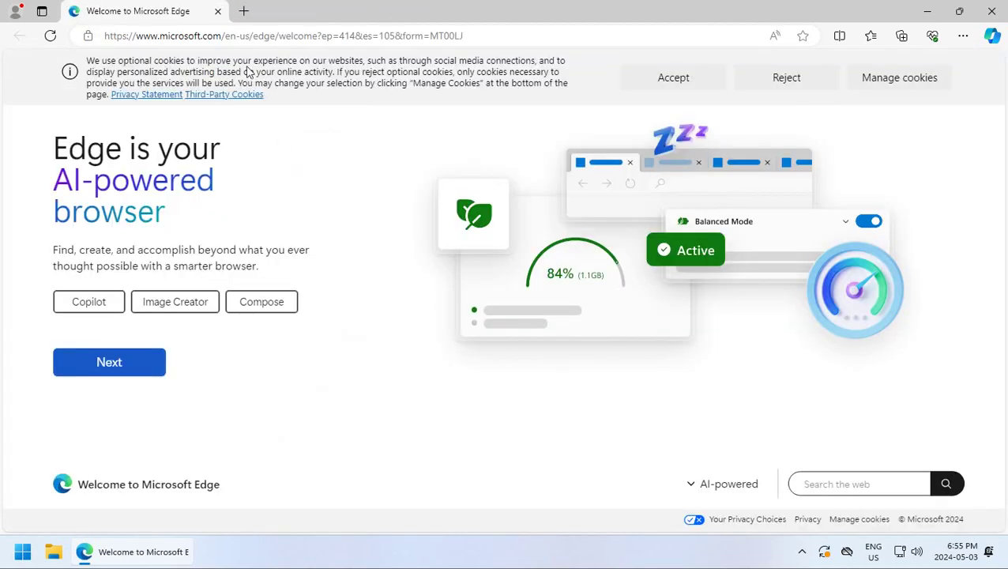
- Close Edge, relaunch it from the taskbar on a new tab without the sidebar, then close it
{"action": "left_click", "coordinate": [217, 11]}
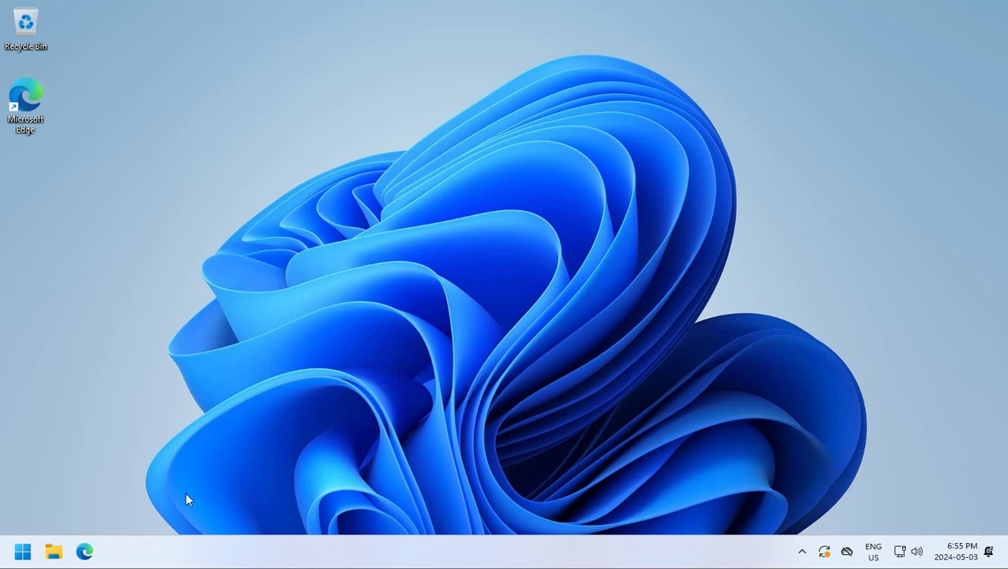
{"action": "left_click", "coordinate": [84, 551]}
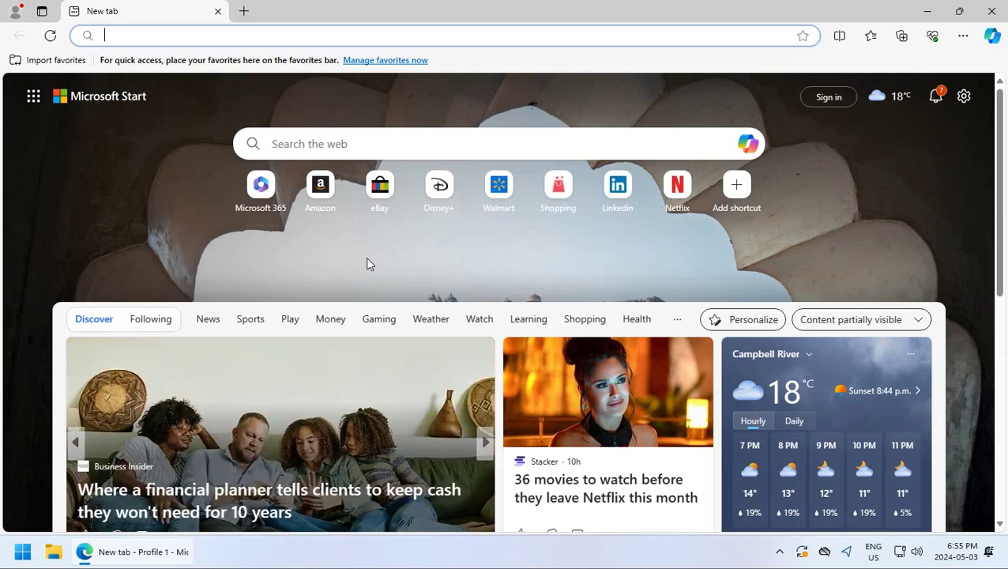
{"action": "left_click", "coordinate": [1000, 15]}
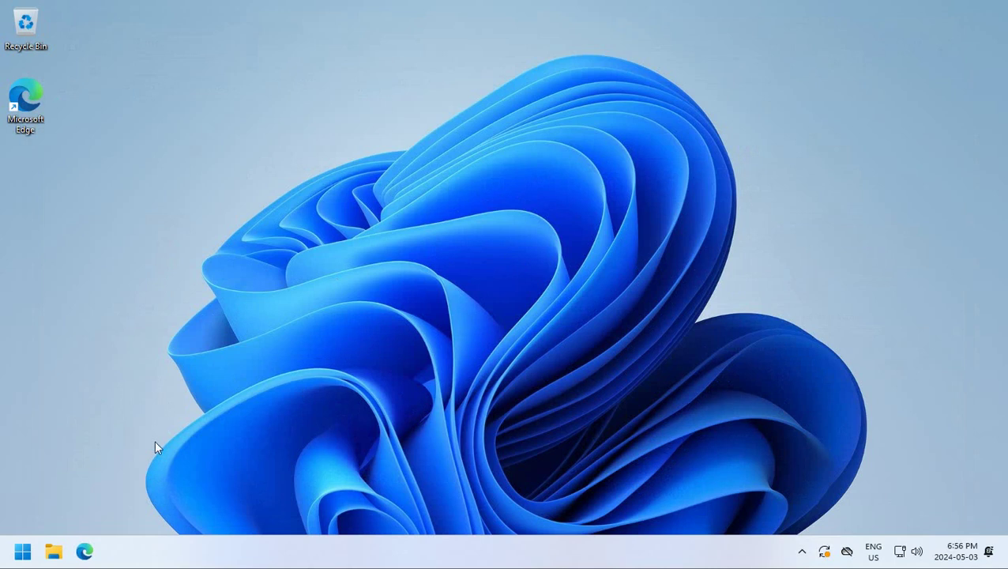
- Open Windows Settings from the Start button's right-click menu and maximize the window
{"action": "right_click", "coordinate": [22, 554]}
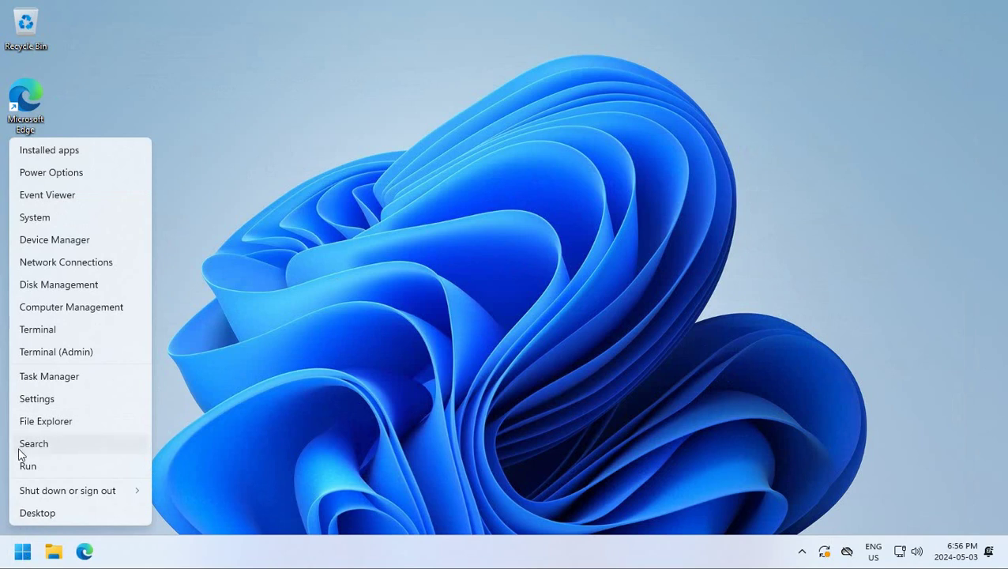
{"action": "left_click", "coordinate": [35, 401]}
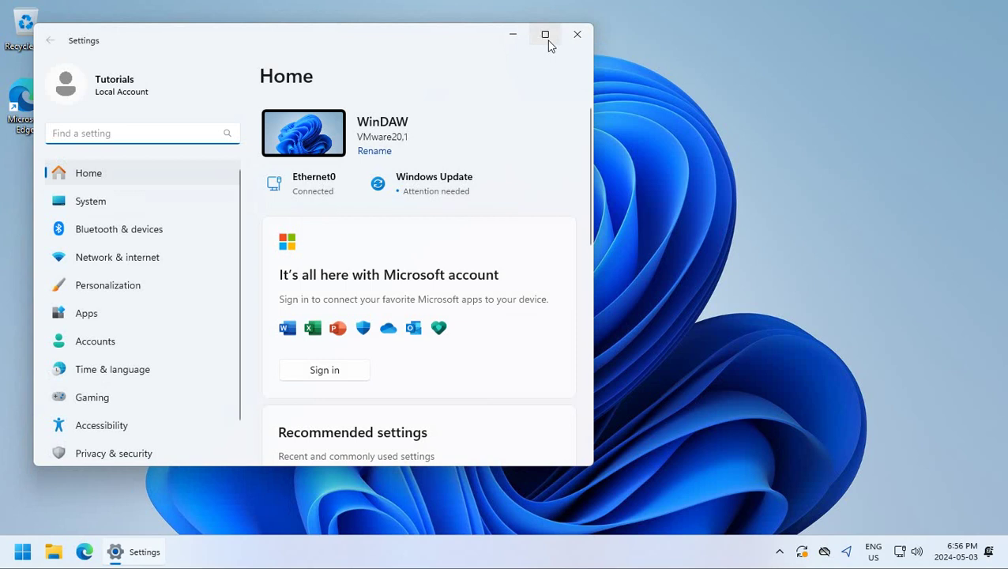
{"action": "left_click", "coordinate": [544, 36]}
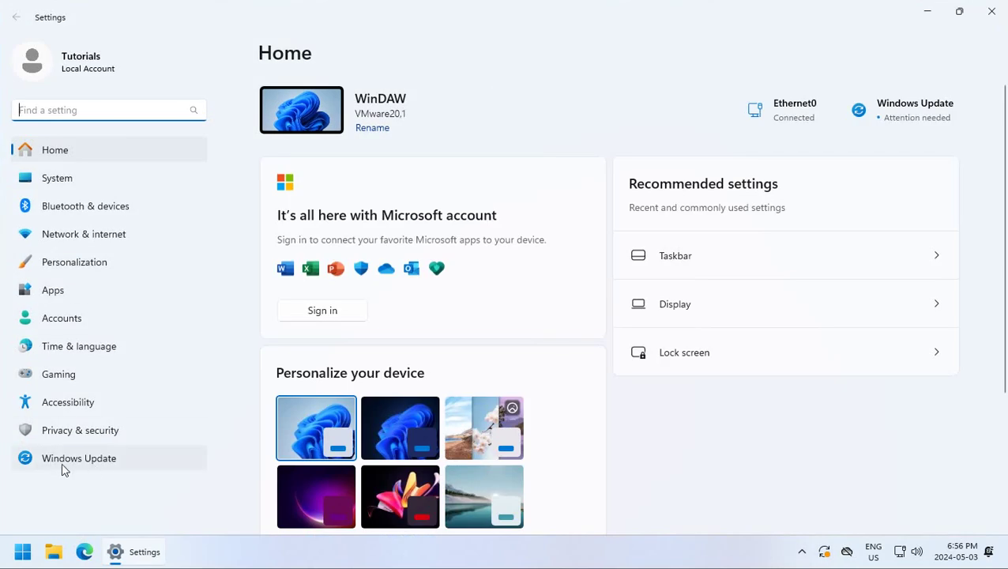
- Switch to the Windows Update page and let it load its update status
{"action": "left_click", "coordinate": [78, 470]}
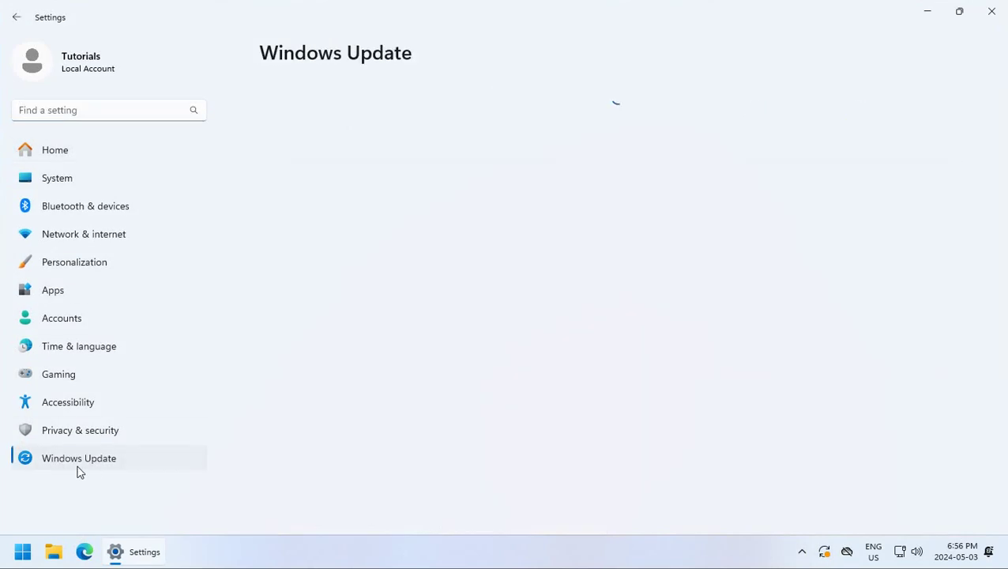